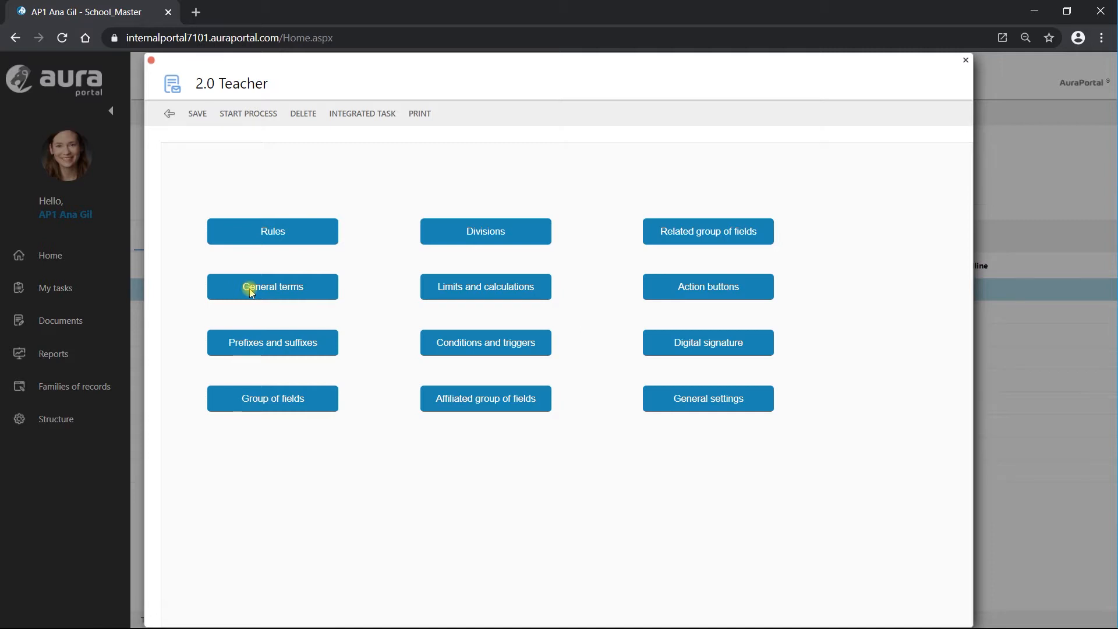
- Show the 2.0 Teacher form's Action buttons section with its External form buttons
{"action": "left_click", "coordinate": [699, 290]}
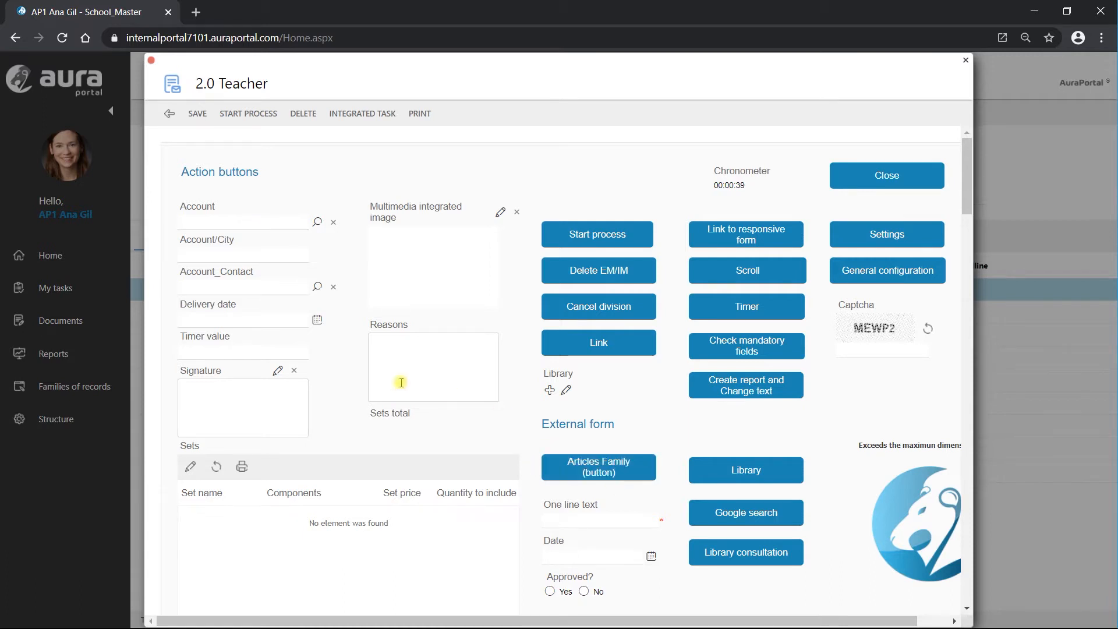
- Set Account to Cadyssa (city Bilbao), then test the Articles Family button and close its tab
{"action": "left_click", "coordinate": [318, 224]}
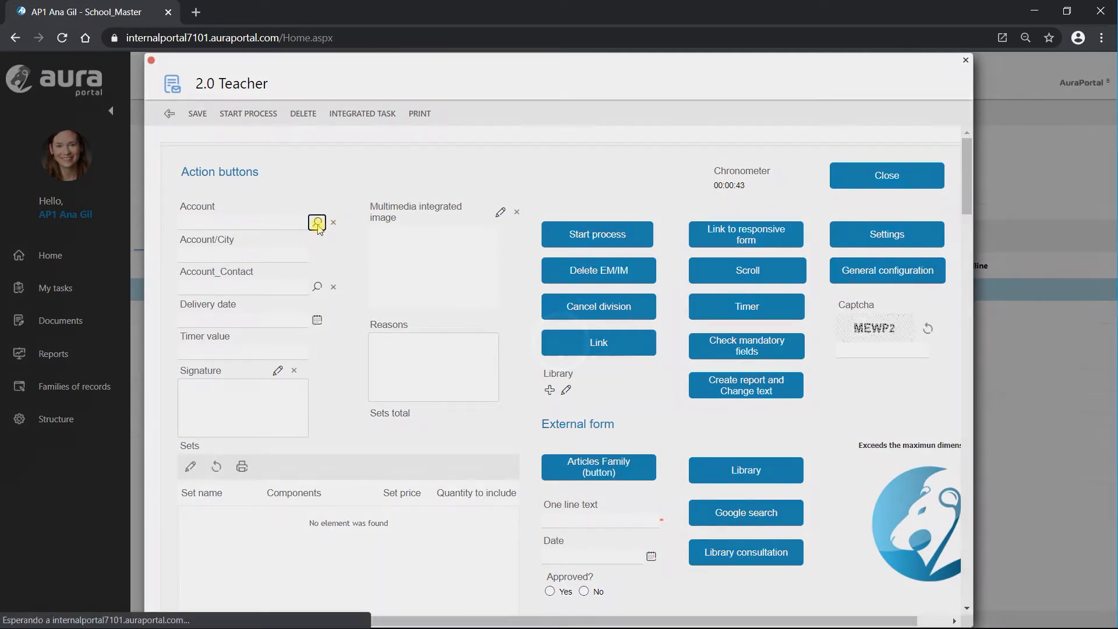
{"action": "left_click", "coordinate": [202, 277]}
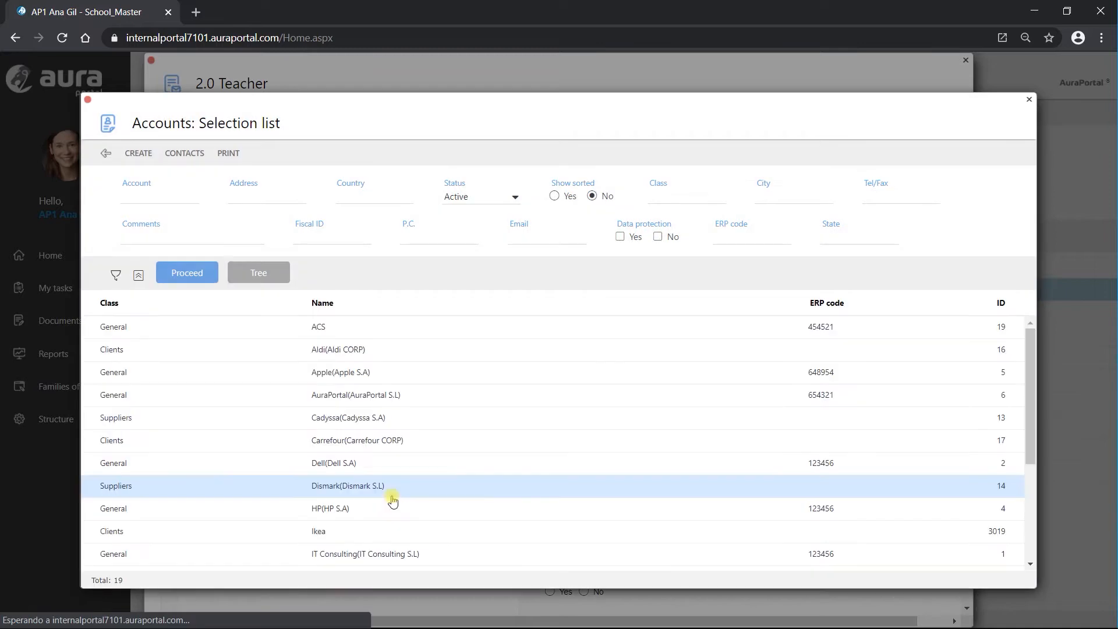
{"action": "left_click", "coordinate": [273, 420]}
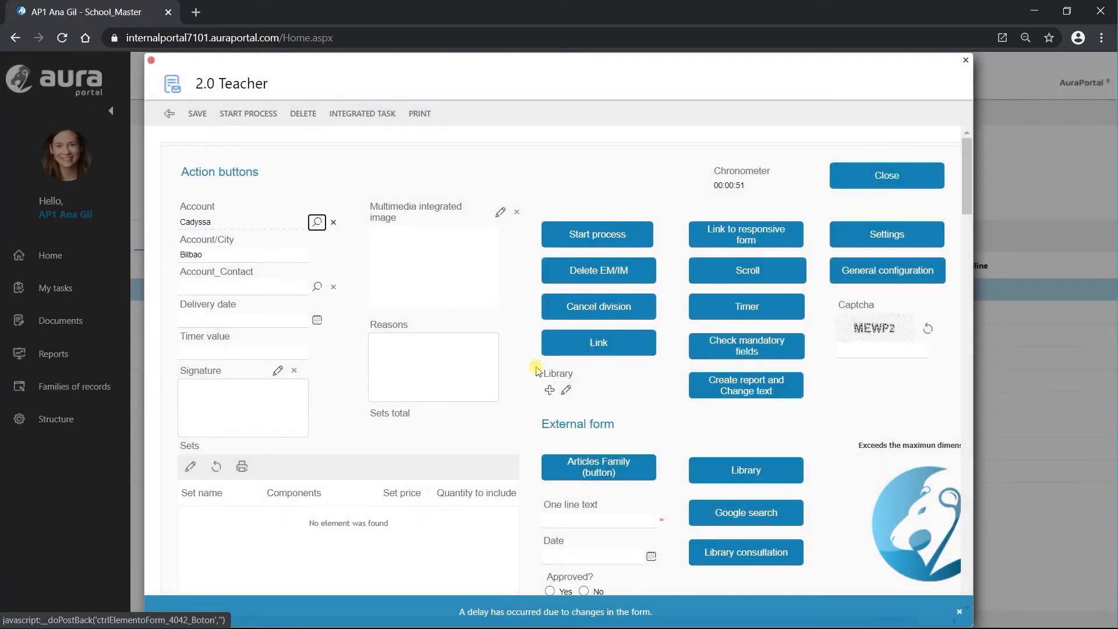
{"action": "left_click", "coordinate": [600, 473]}
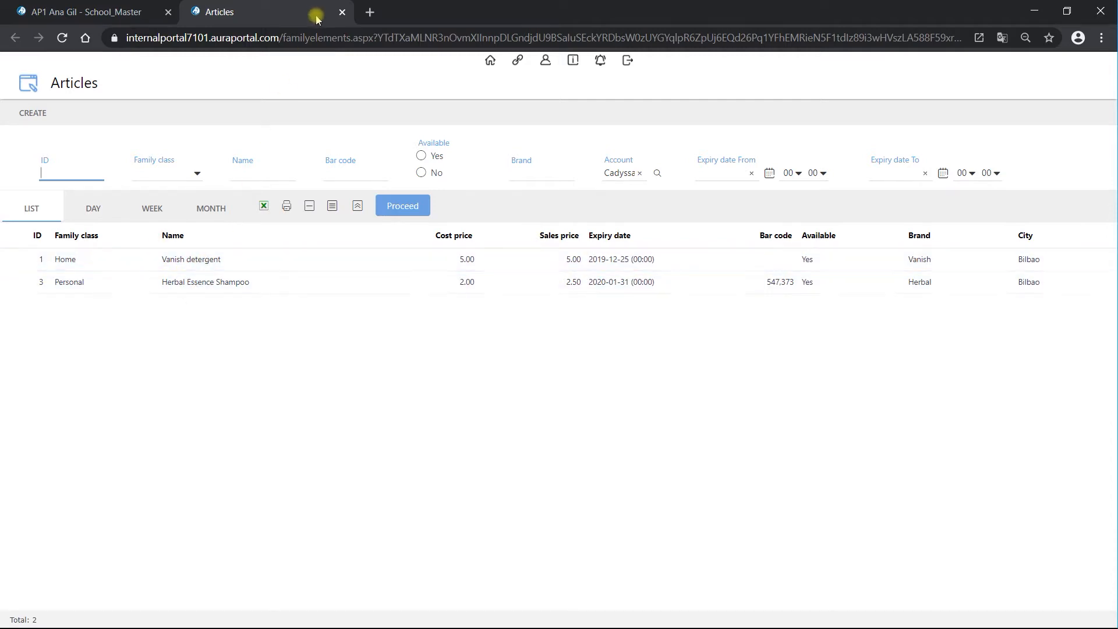
{"action": "left_click", "coordinate": [342, 11]}
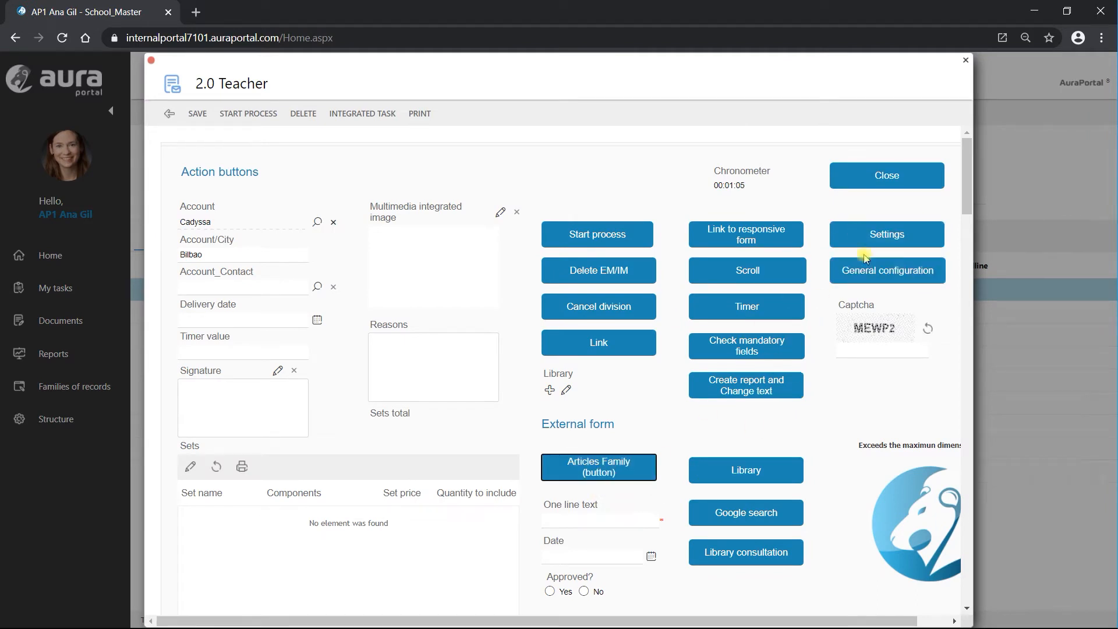
{"action": "left_click", "coordinate": [882, 230]}
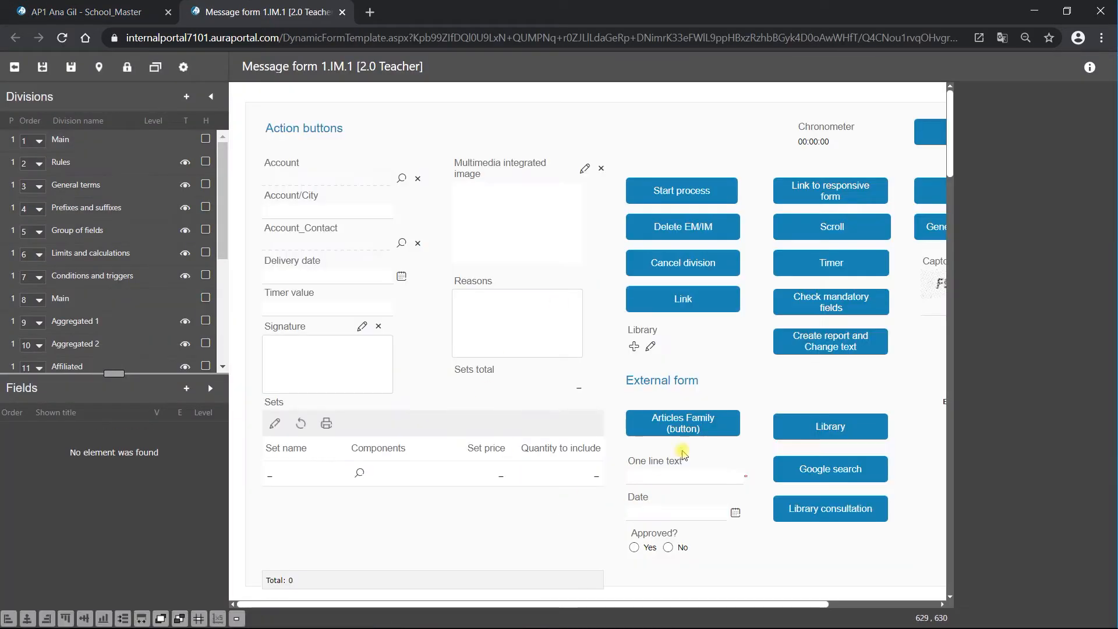
{"action": "left_click", "coordinate": [696, 430]}
{"action": "left_click", "coordinate": [708, 404]}
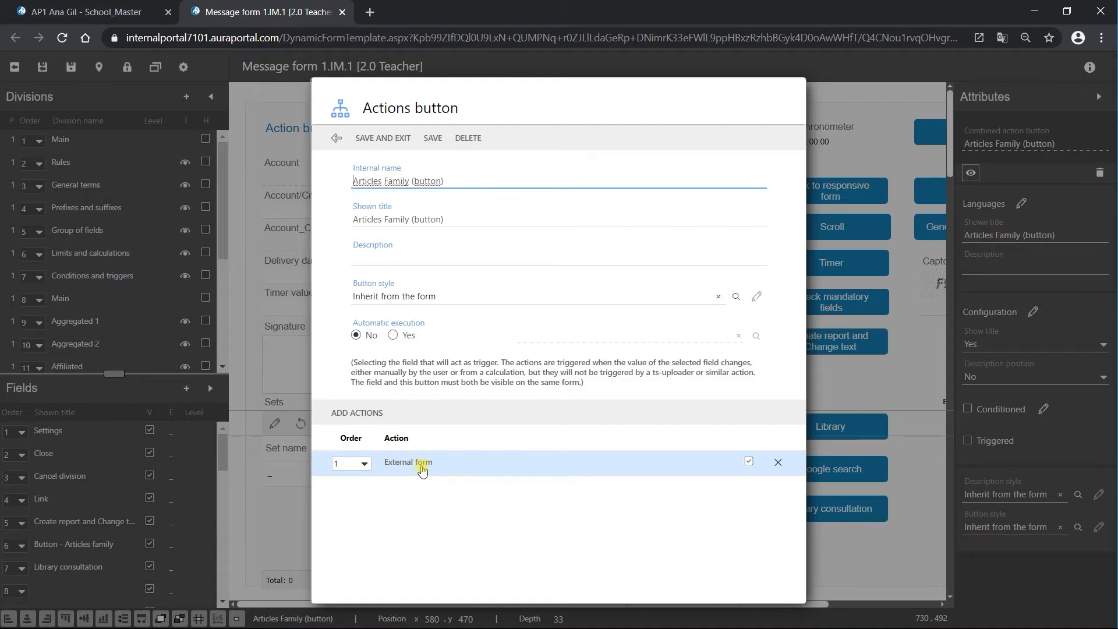
{"action": "left_click", "coordinate": [422, 470]}
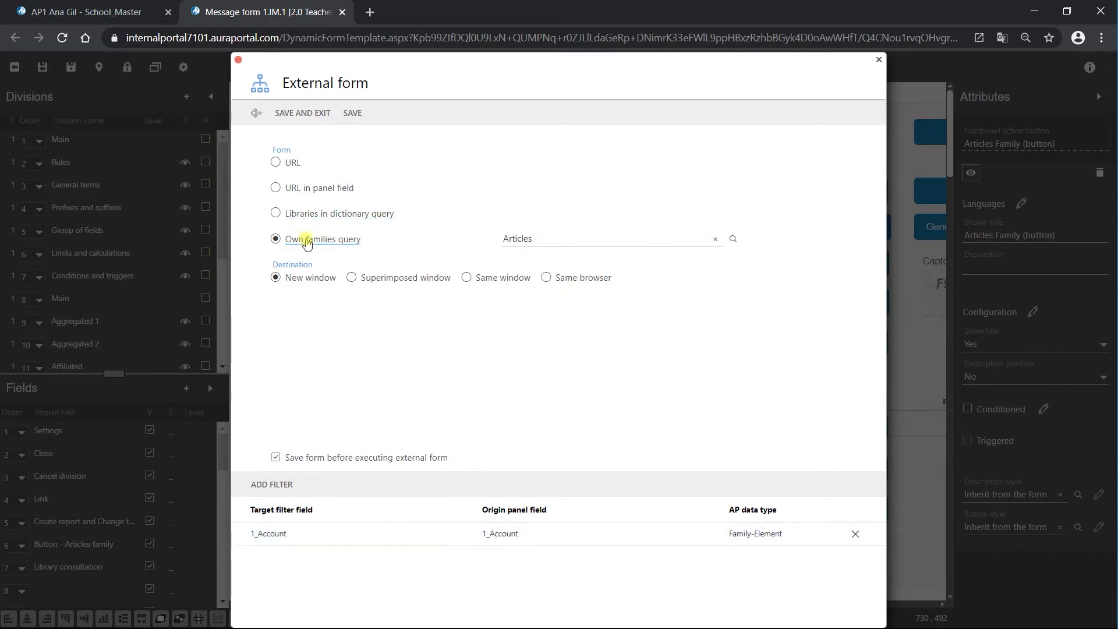
{"action": "left_click", "coordinate": [309, 110]}
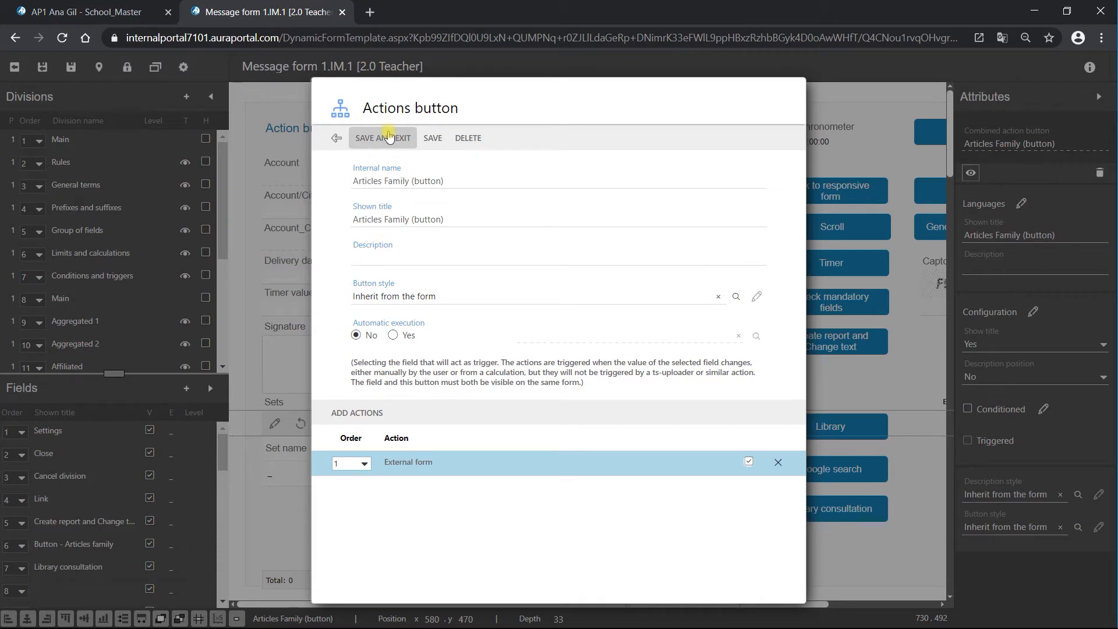
{"action": "left_click", "coordinate": [389, 136]}
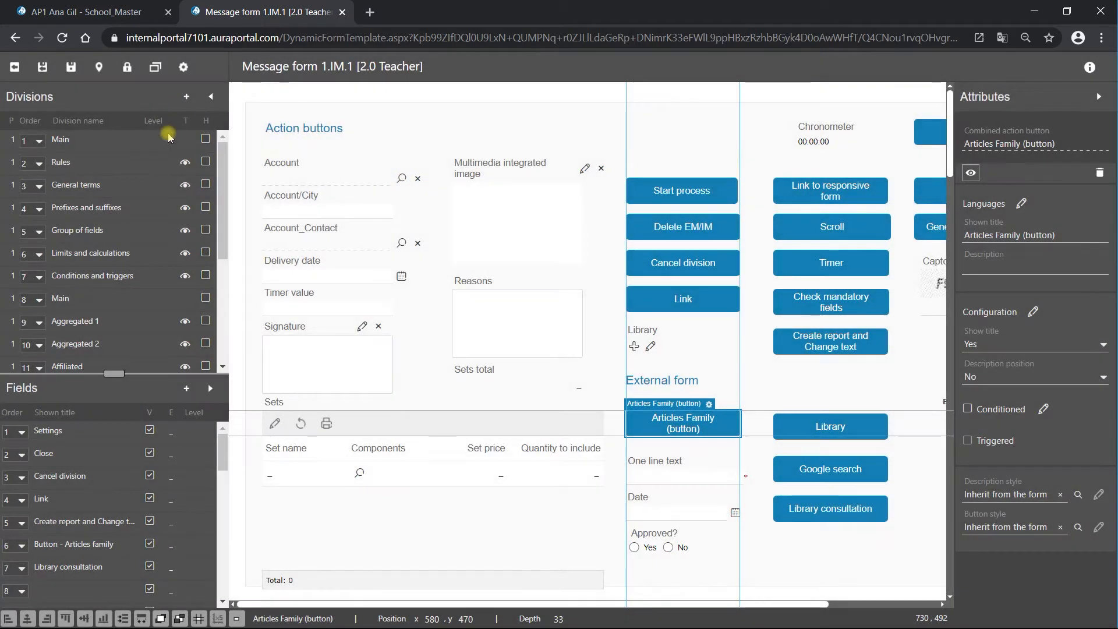
{"action": "left_click", "coordinate": [46, 68]}
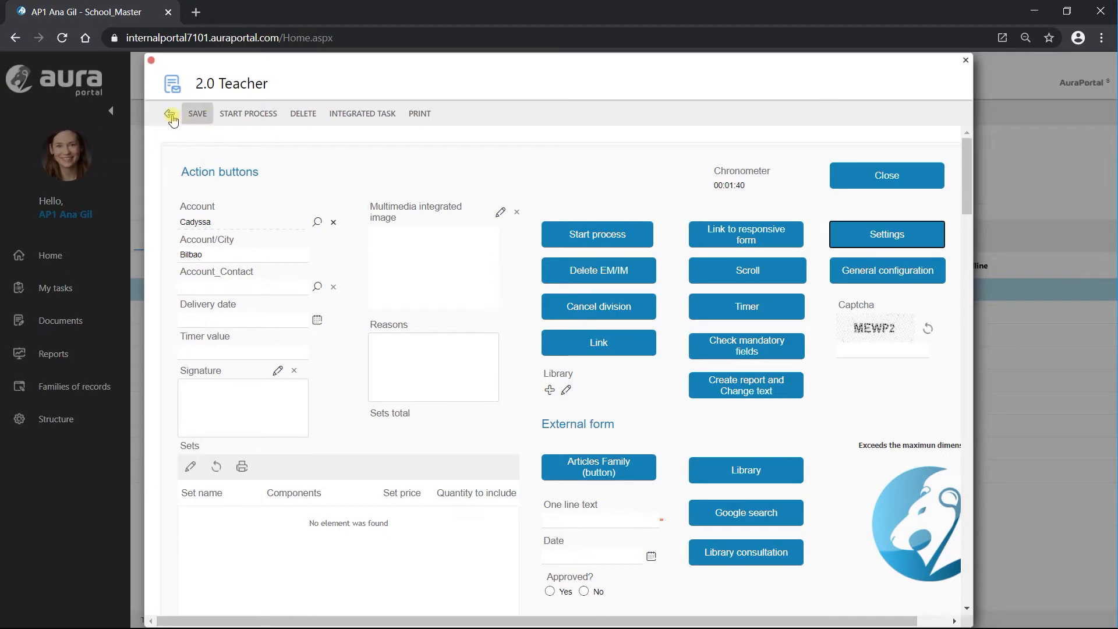
- Leave the form and open the Articles record family under Families of records
{"action": "left_click", "coordinate": [170, 117]}
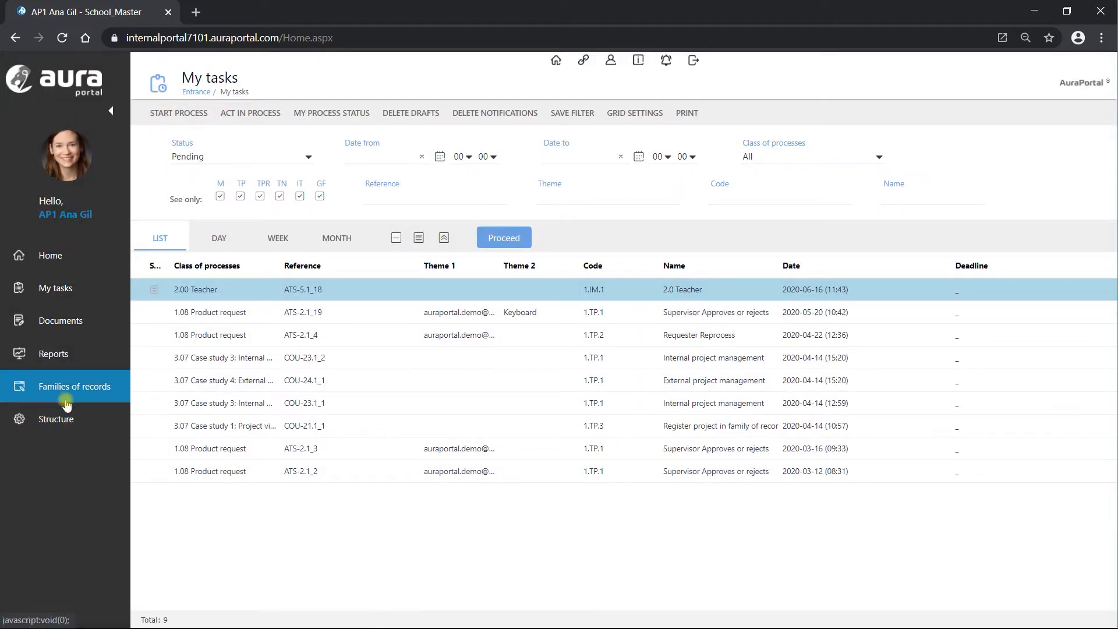
{"action": "left_click", "coordinate": [69, 394]}
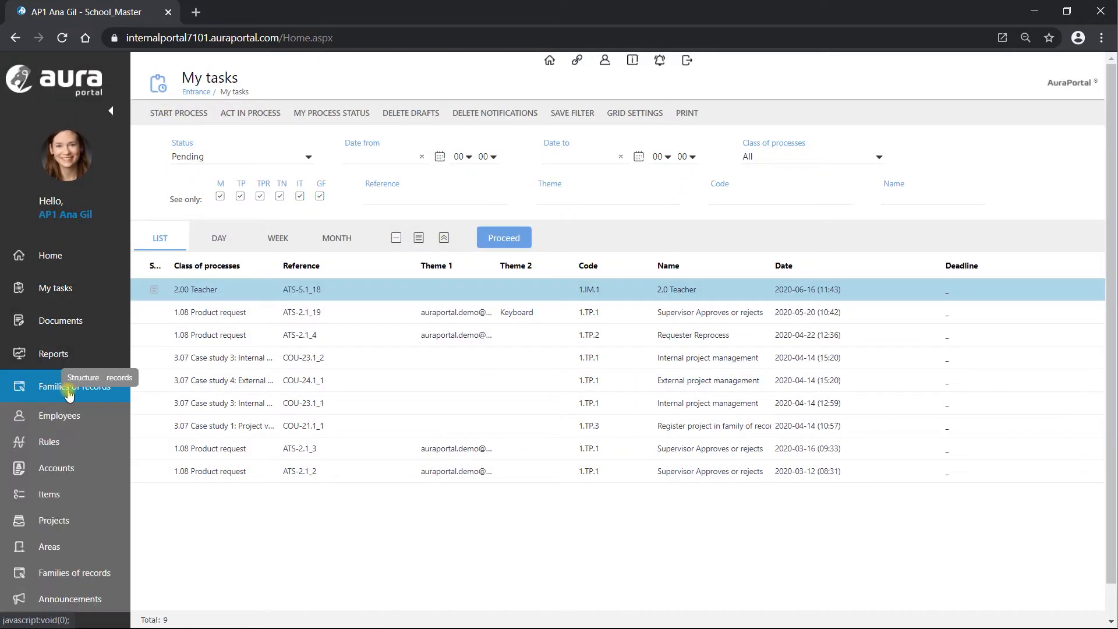
{"action": "left_click", "coordinate": [86, 574]}
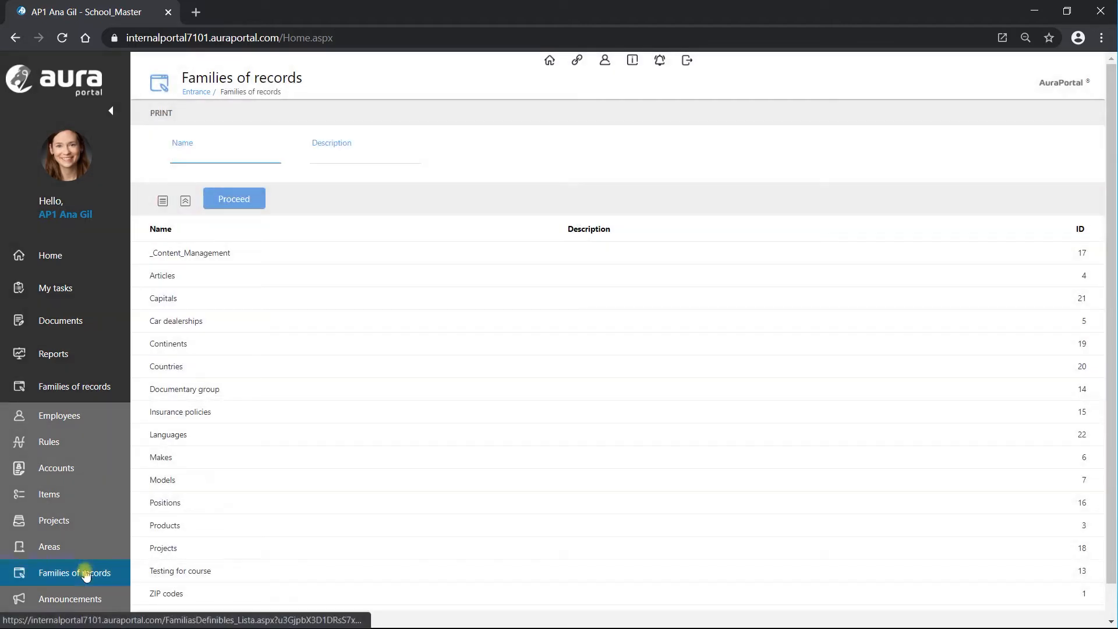
{"action": "left_click", "coordinate": [212, 284]}
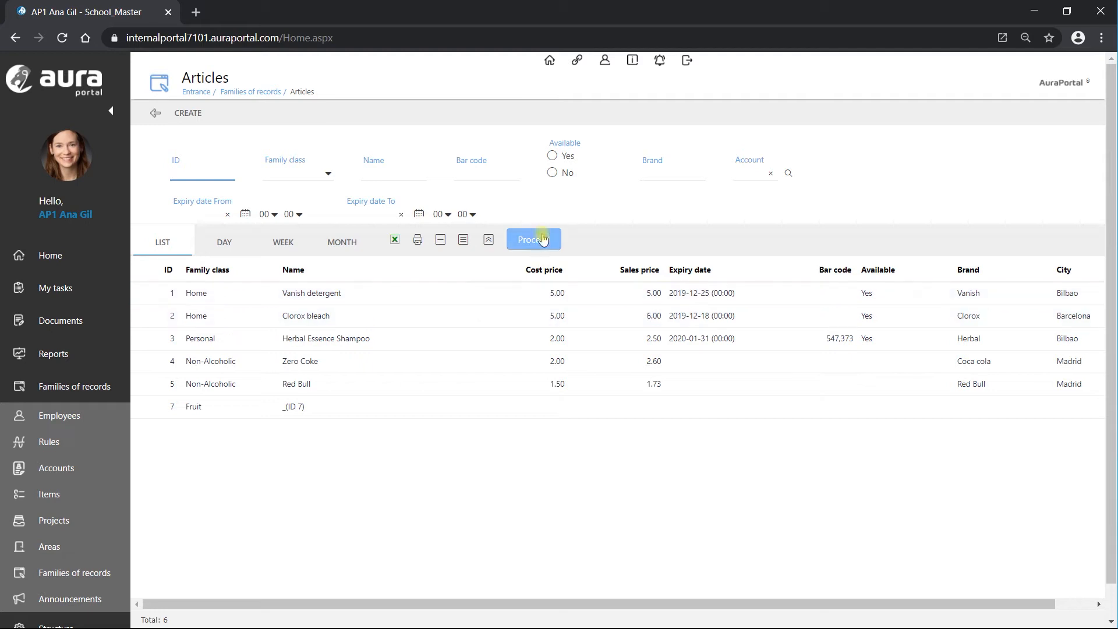
- Filter Articles by account Cadyssa, then reopen the 2.00 Teacher task from My tasks
{"action": "left_click", "coordinate": [745, 175]}
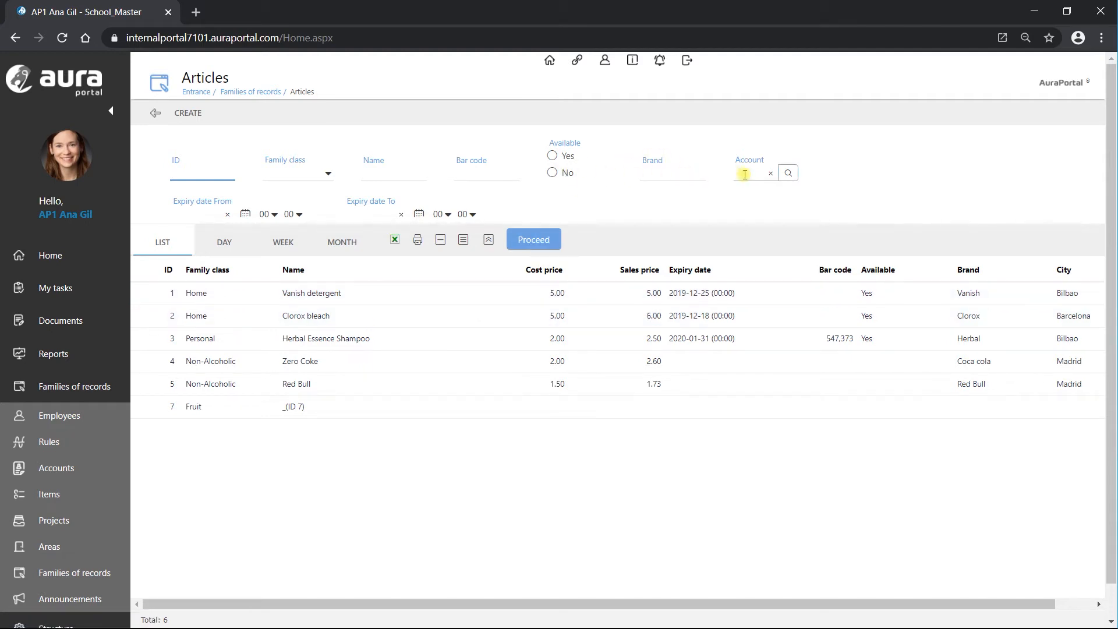
{"action": "left_click", "coordinate": [789, 174]}
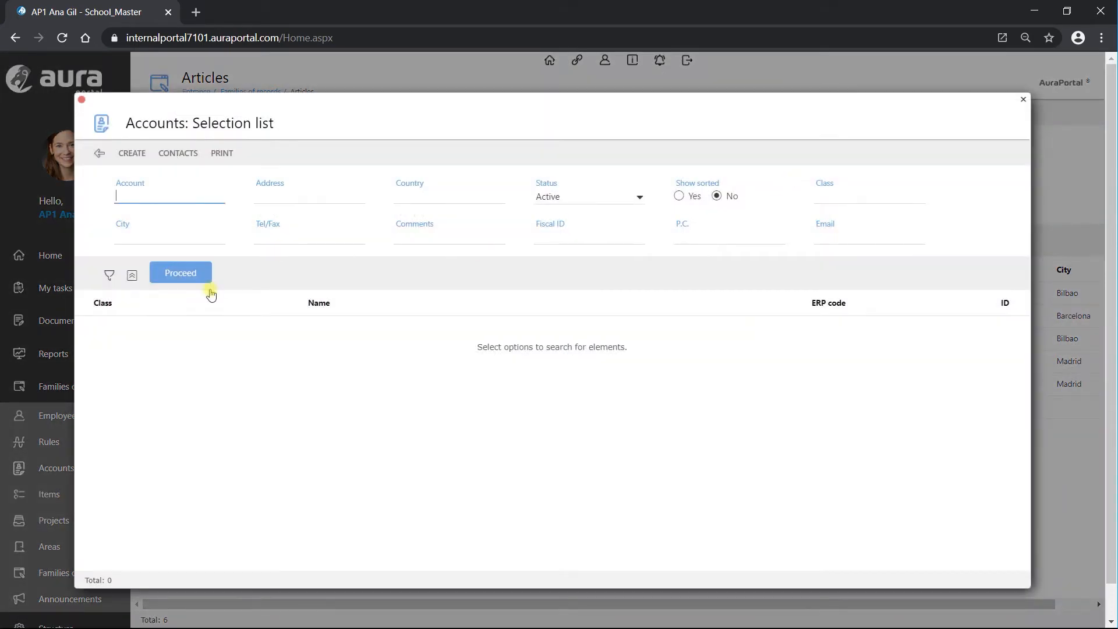
{"action": "left_click", "coordinate": [174, 275]}
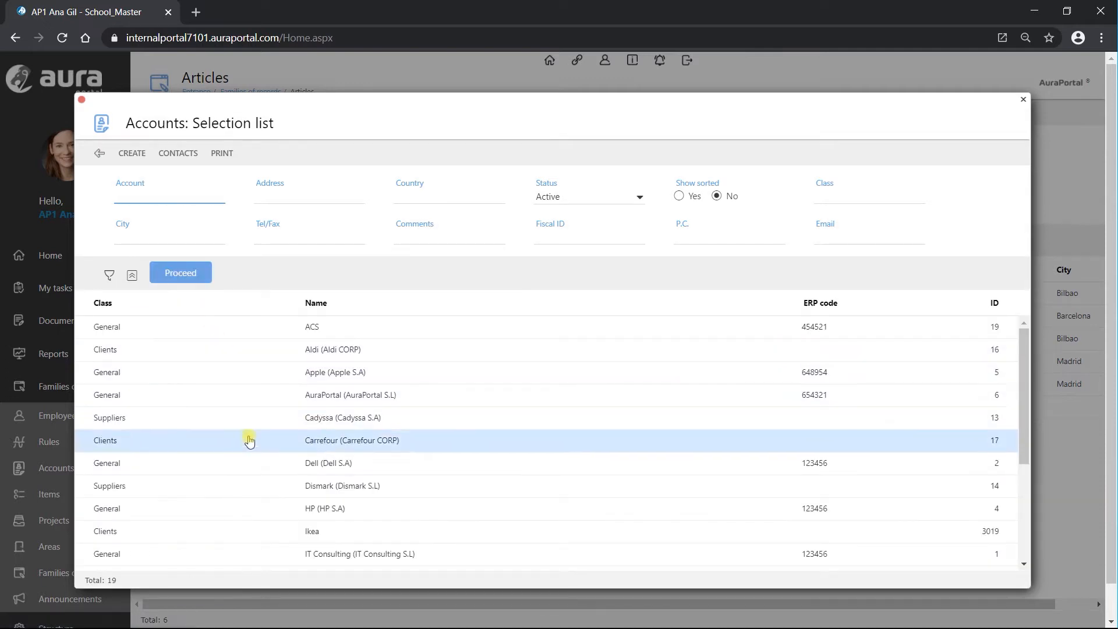
{"action": "left_click", "coordinate": [247, 422]}
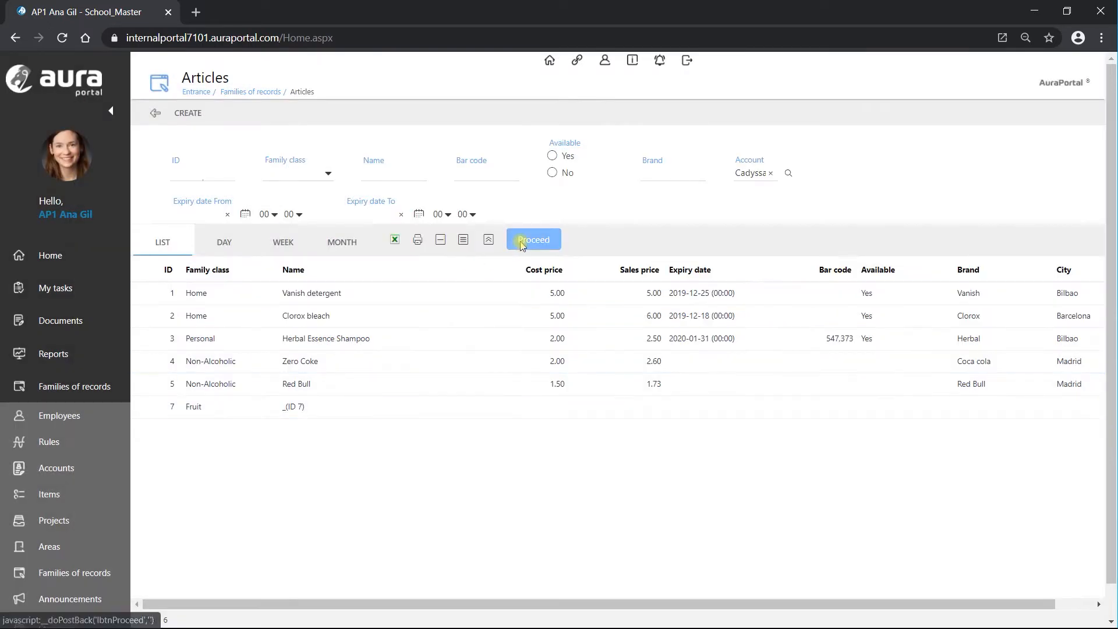
{"action": "left_click", "coordinate": [521, 241]}
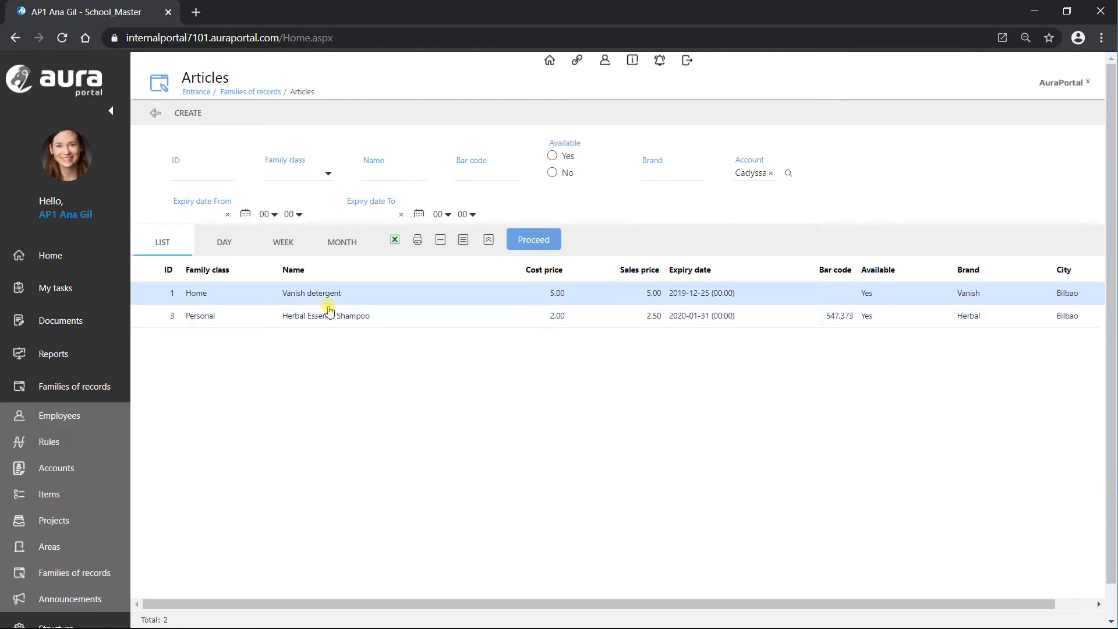
{"action": "left_click", "coordinate": [53, 288]}
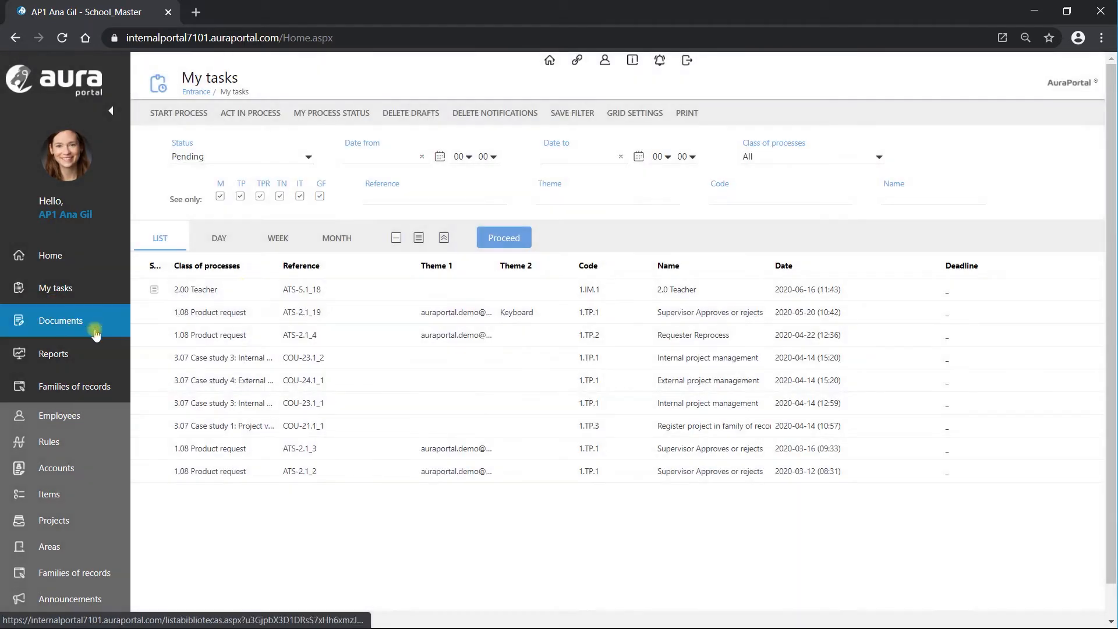
{"action": "left_click", "coordinate": [297, 293]}
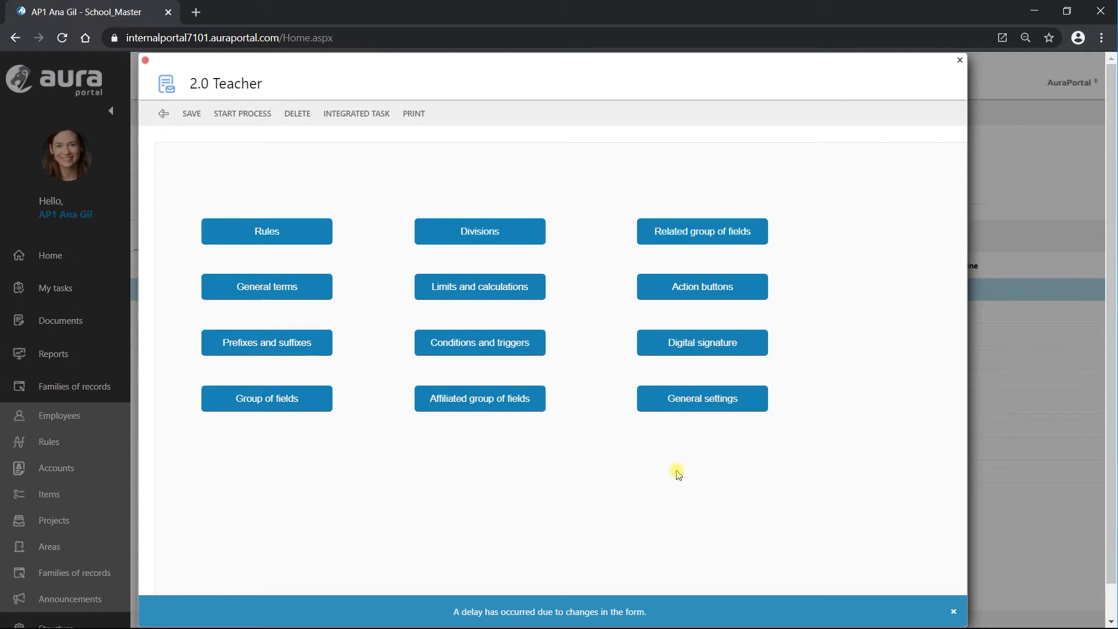
- Open the 2.0 Teacher form in the designer and inspect the Articles Family button's External form action
{"action": "left_click", "coordinate": [734, 292]}
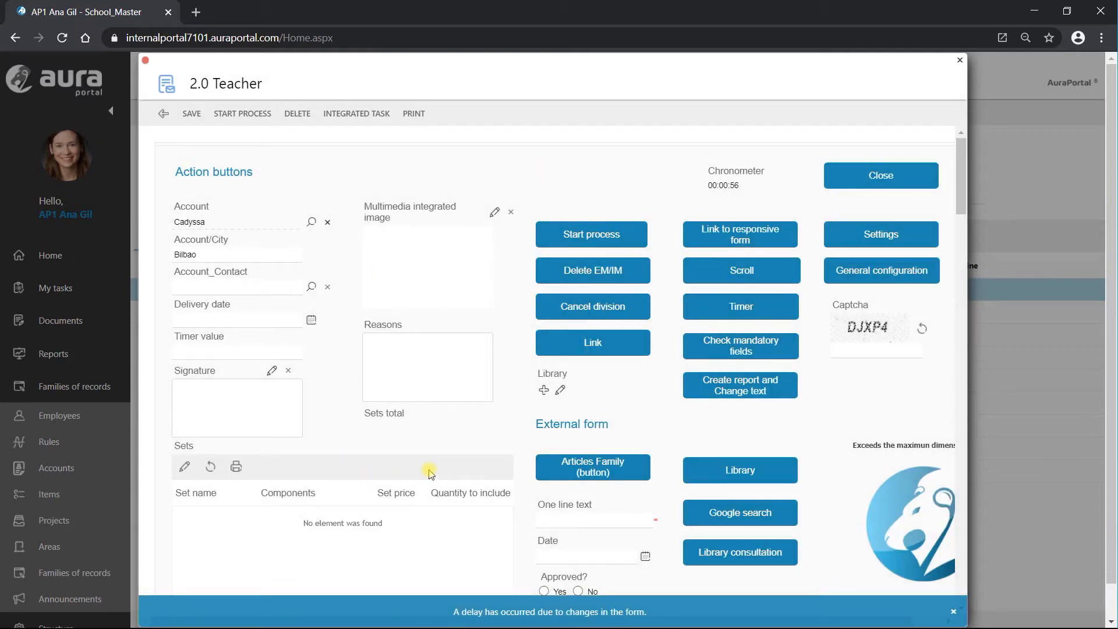
{"action": "left_click", "coordinate": [878, 236]}
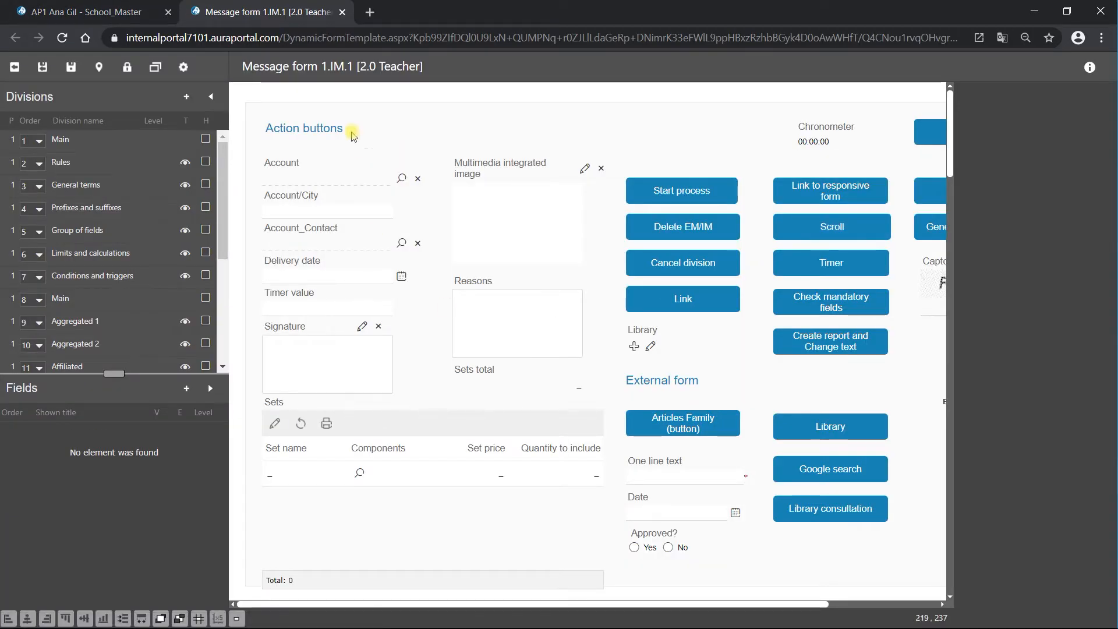
{"action": "left_click", "coordinate": [186, 97]}
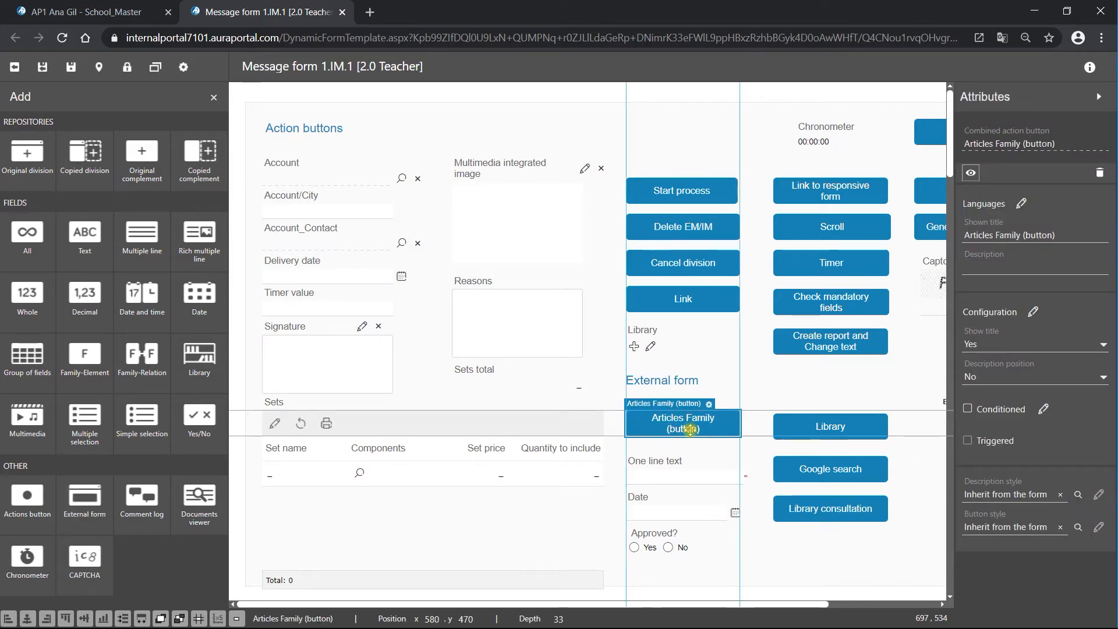
{"action": "left_click", "coordinate": [709, 406]}
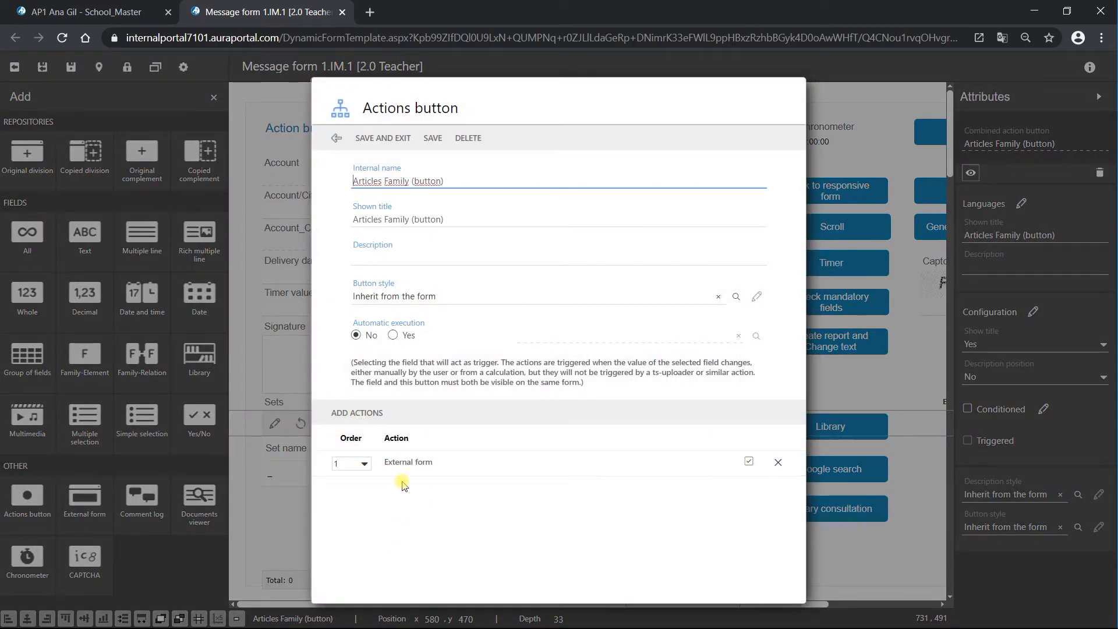
{"action": "left_click", "coordinate": [335, 139]}
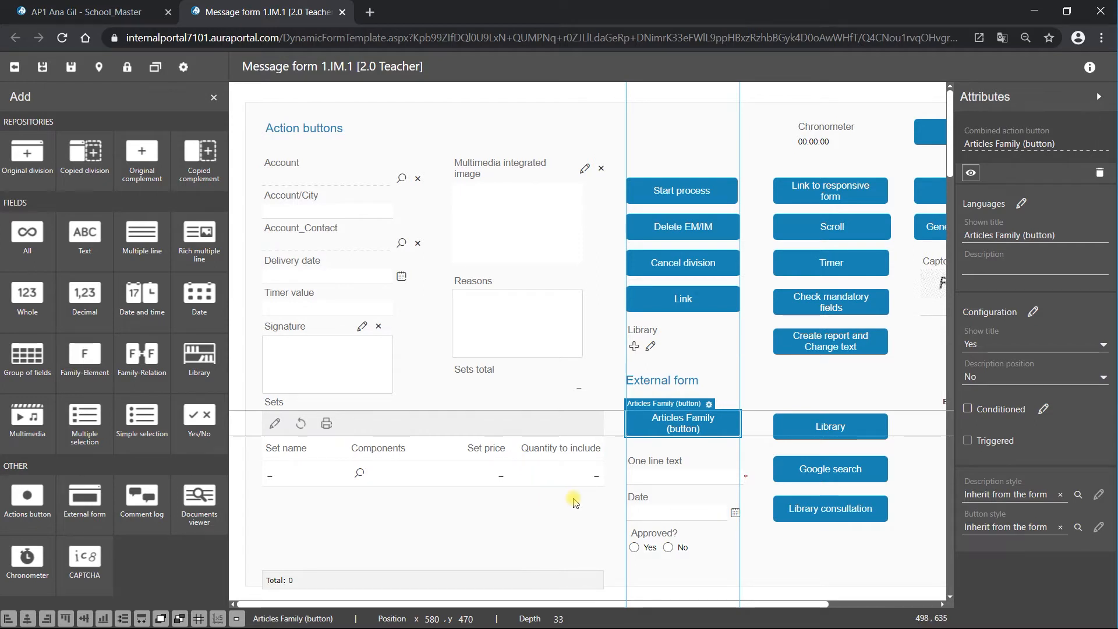
- Configure the Google search button's external form with the q search parameter and save the design
{"action": "left_click", "coordinate": [829, 473]}
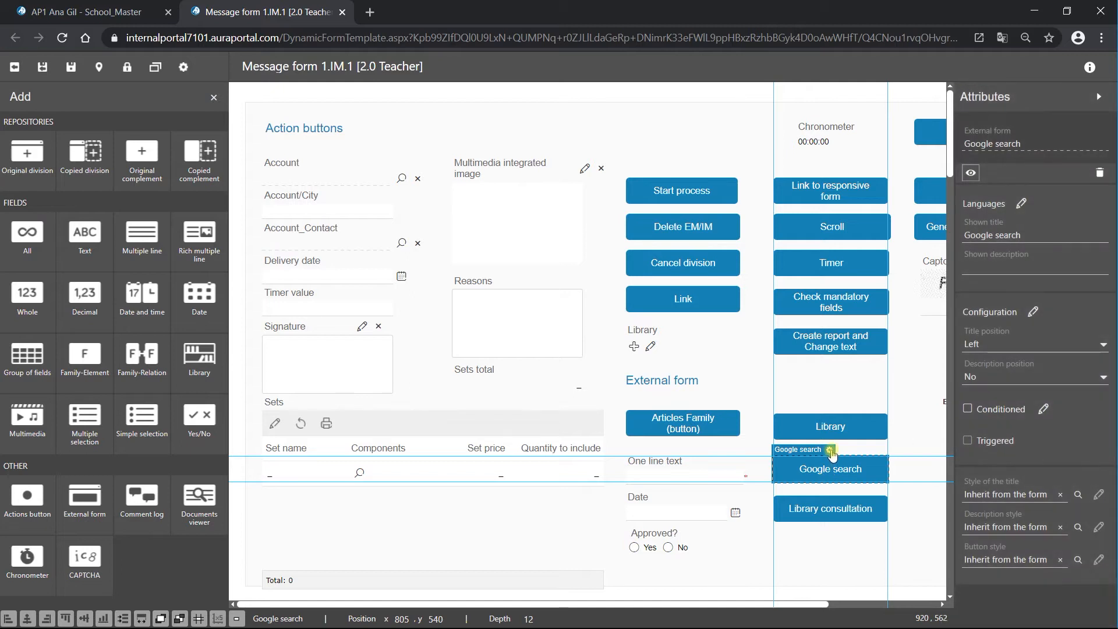
{"action": "left_click", "coordinate": [831, 452]}
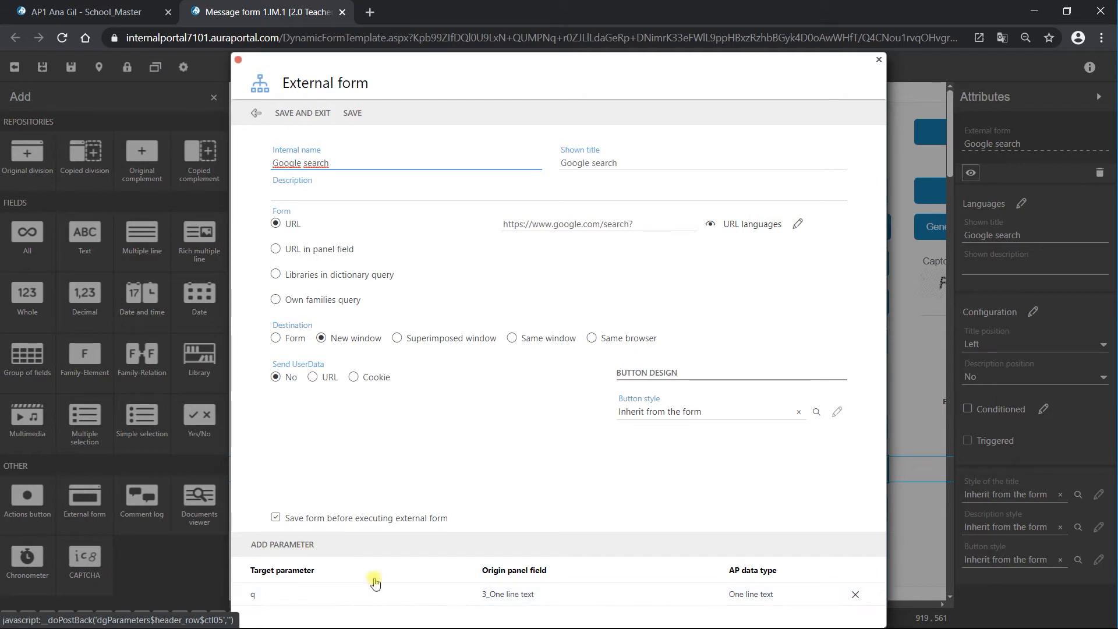
{"action": "left_click", "coordinate": [297, 593]}
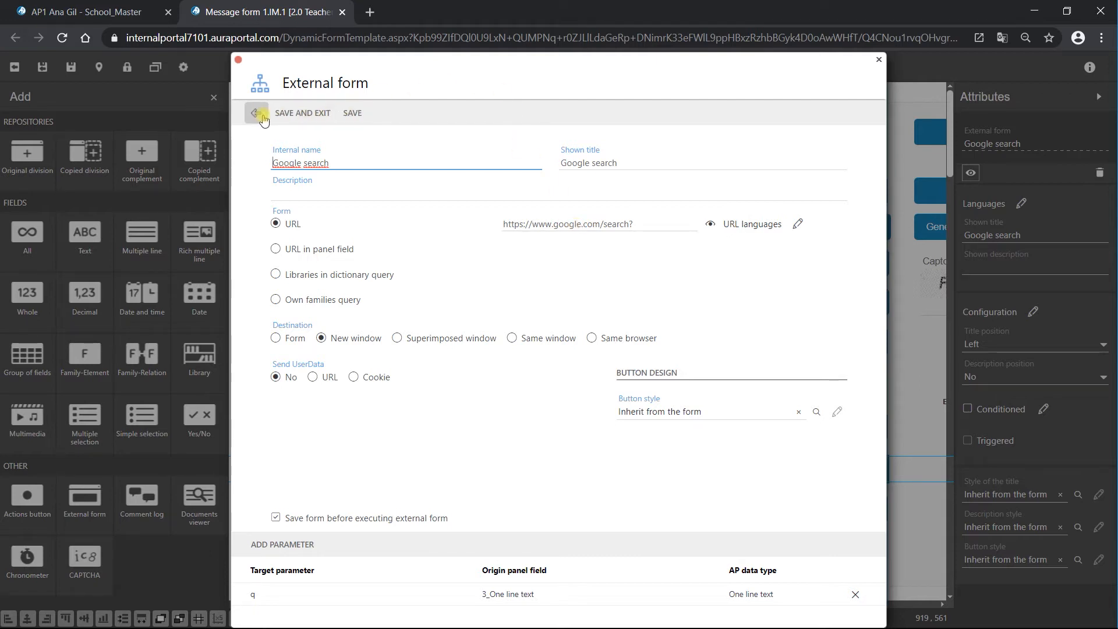
{"action": "left_click", "coordinate": [301, 114]}
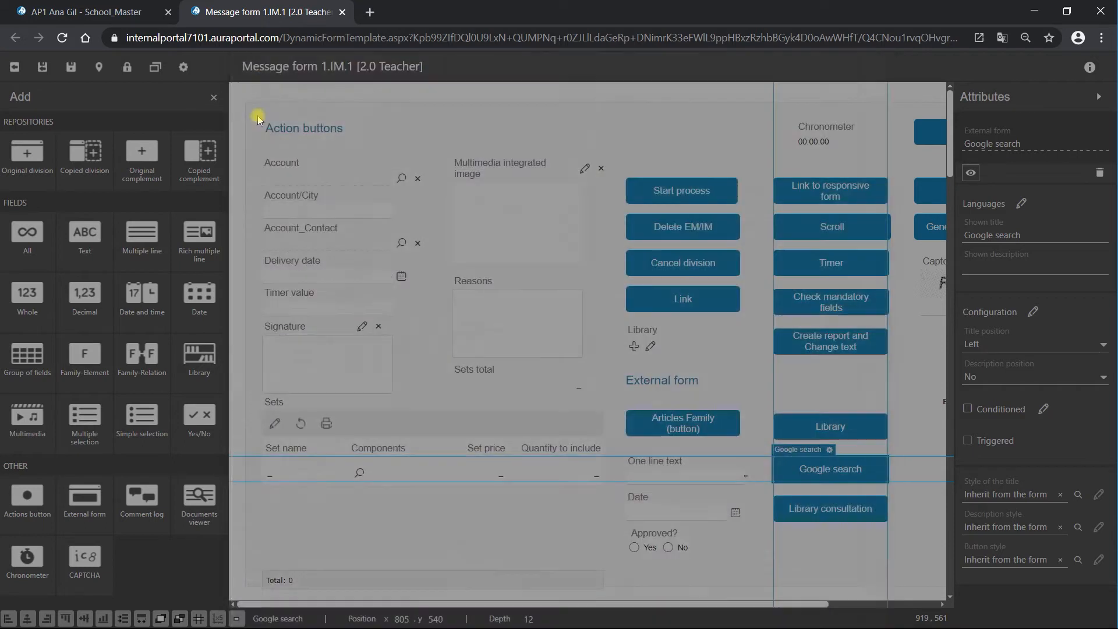
{"action": "left_click", "coordinate": [36, 61]}
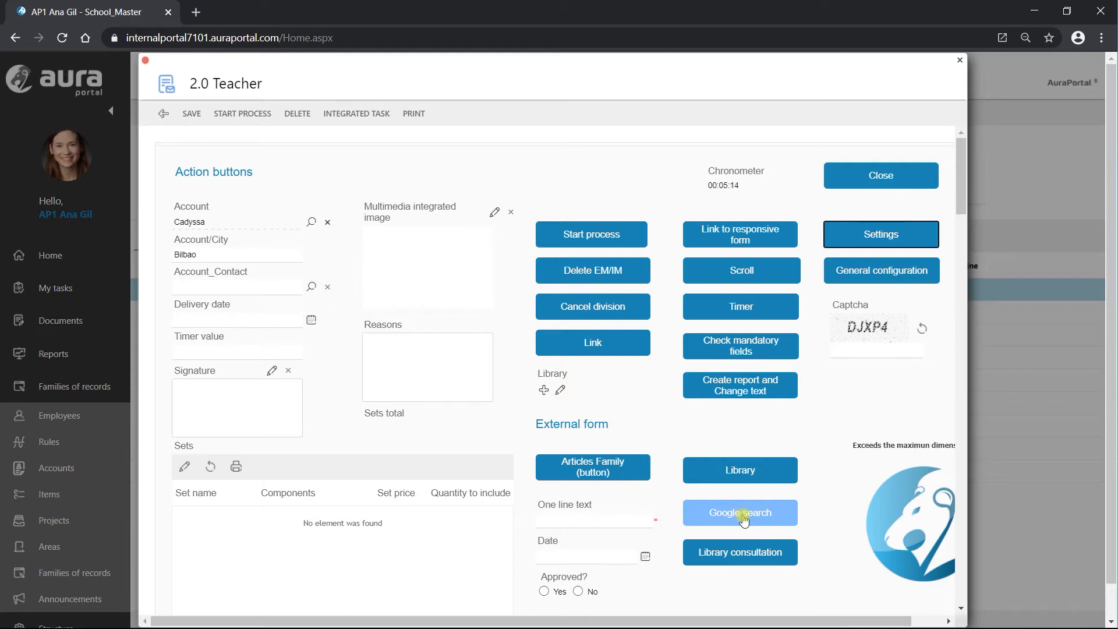
- Paste a Madrid street address into One line text and test the Google search button
{"action": "left_click", "coordinate": [568, 523]}
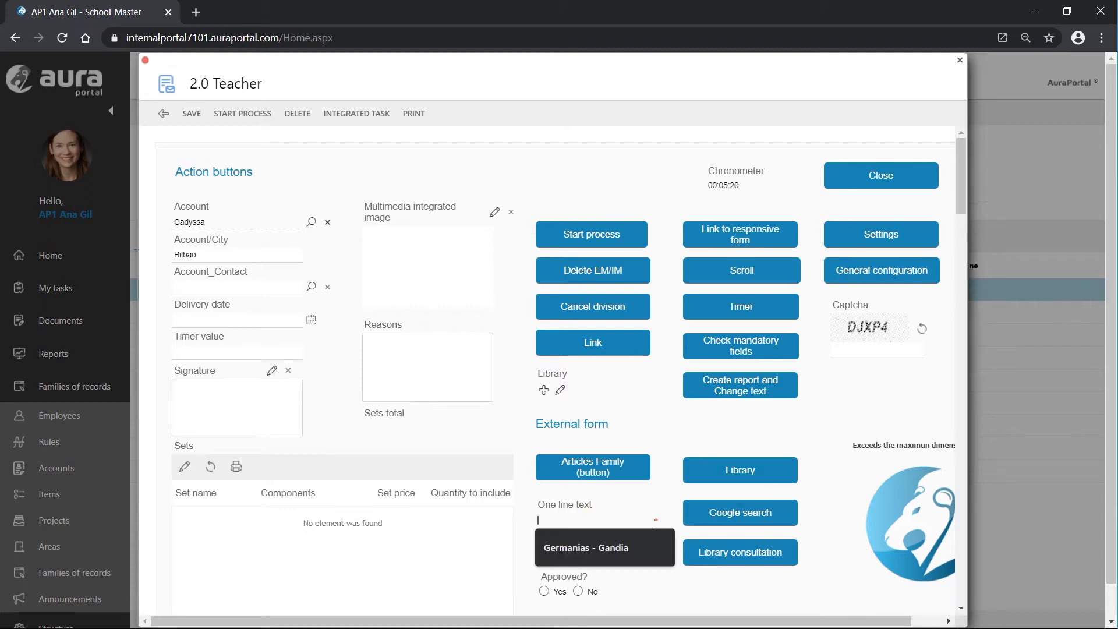
{"action": "left_click", "coordinate": [546, 520]}
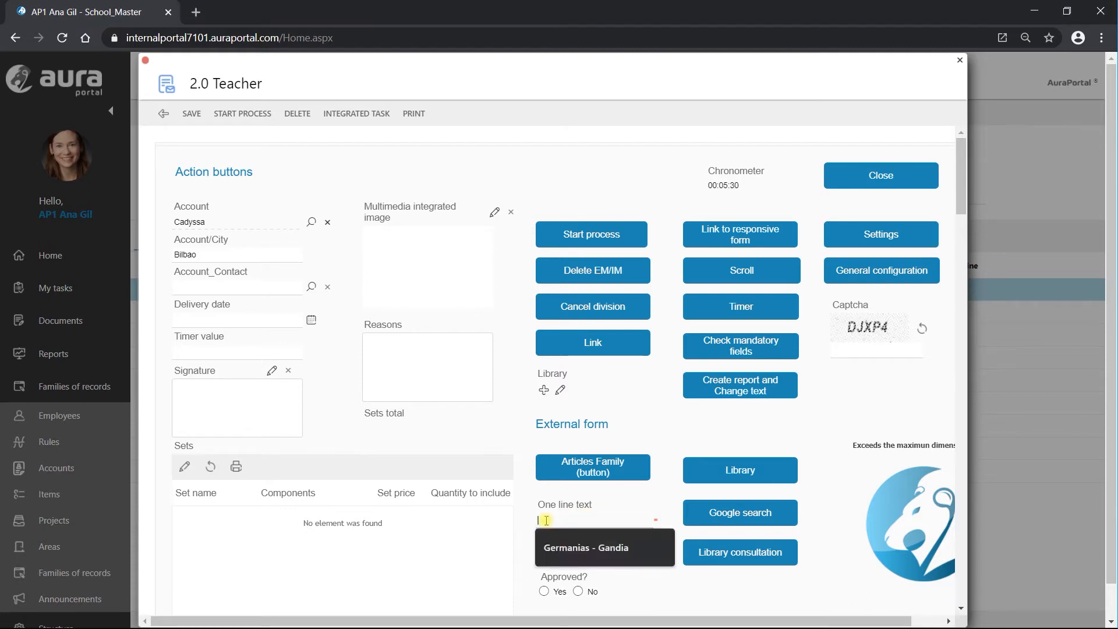
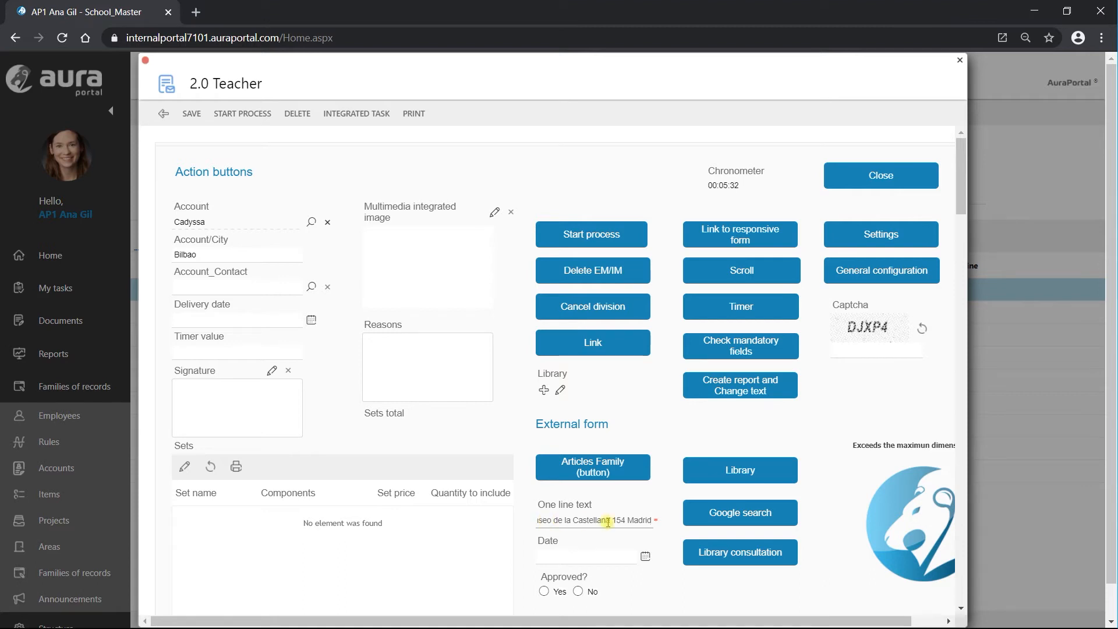
{"action": "left_click", "coordinate": [749, 516]}
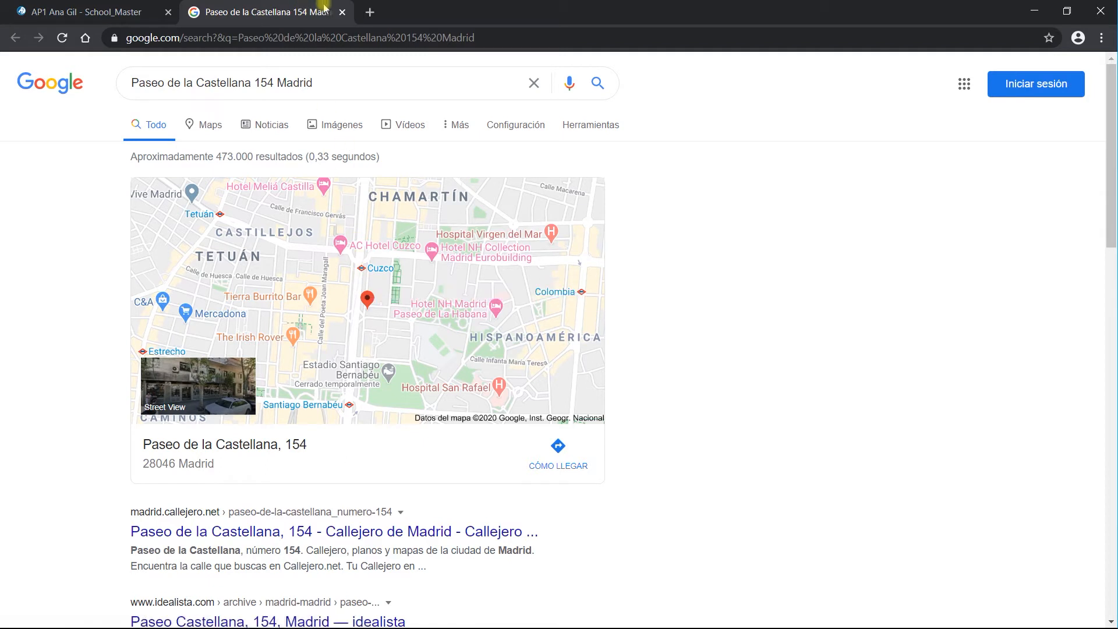
{"action": "left_click", "coordinate": [343, 12]}
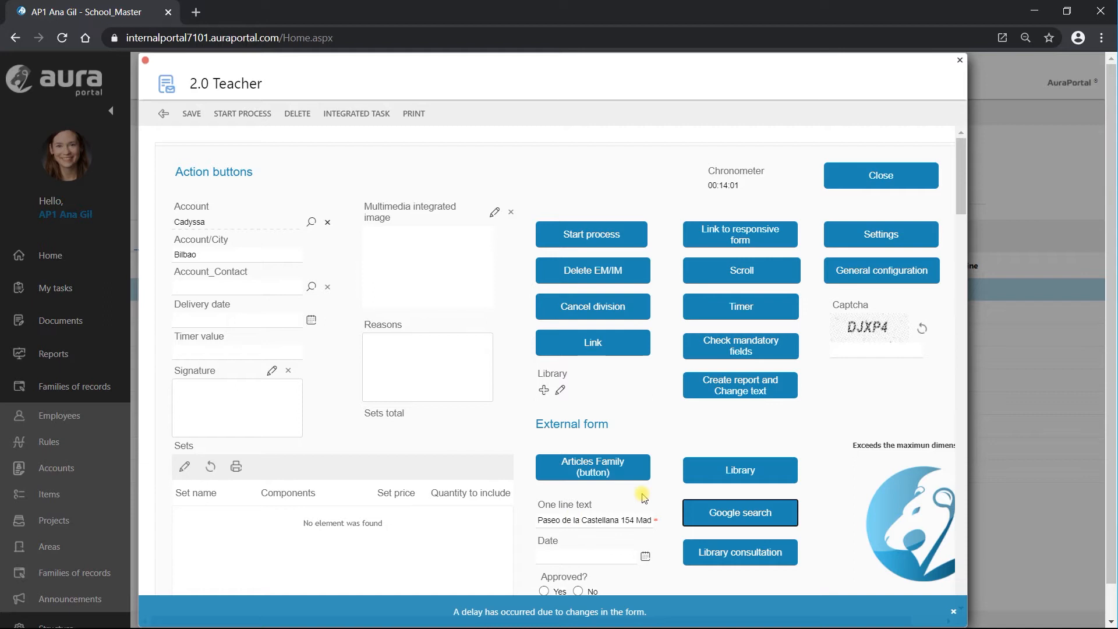
- Make the Library button open the URL from panel field 3_Reasons in a new window, and save
{"action": "left_click", "coordinate": [883, 235]}
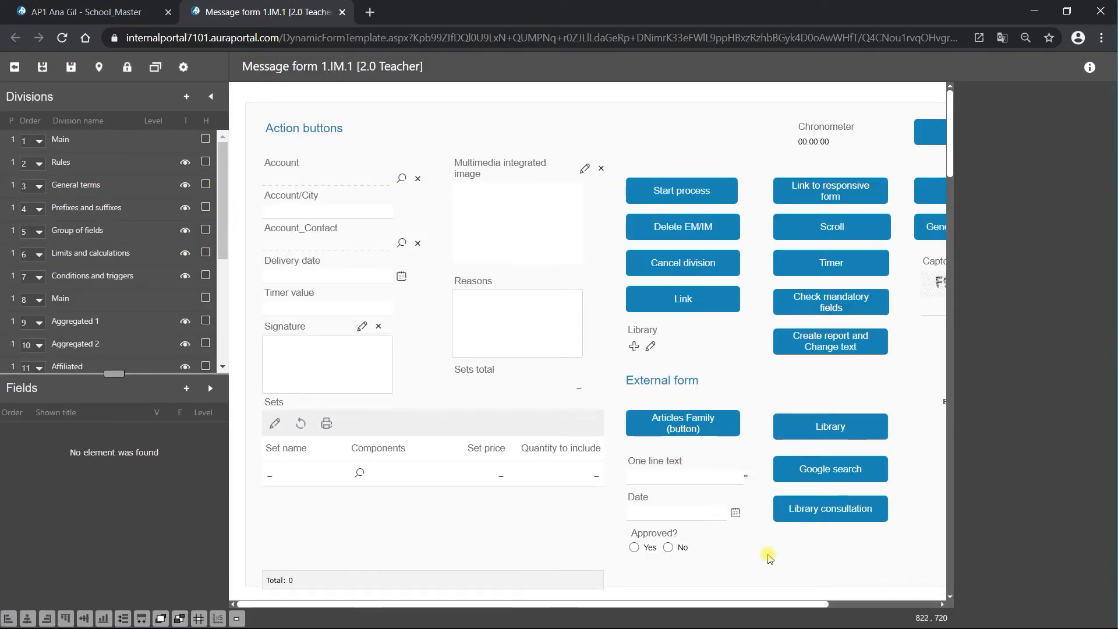
{"action": "left_click", "coordinate": [820, 416]}
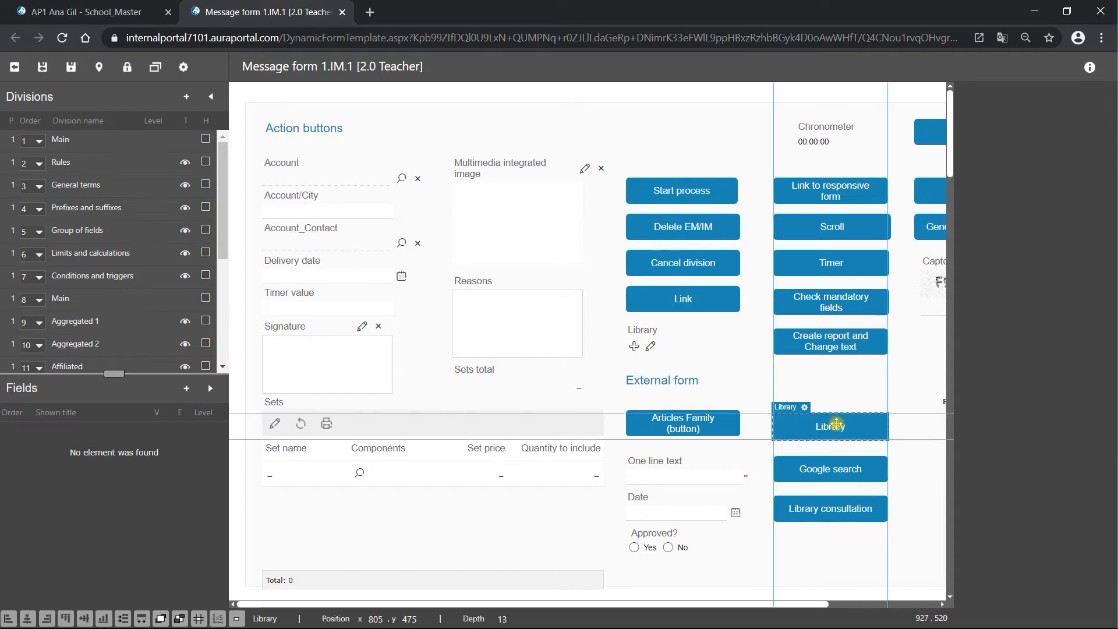
{"action": "left_click", "coordinate": [804, 408]}
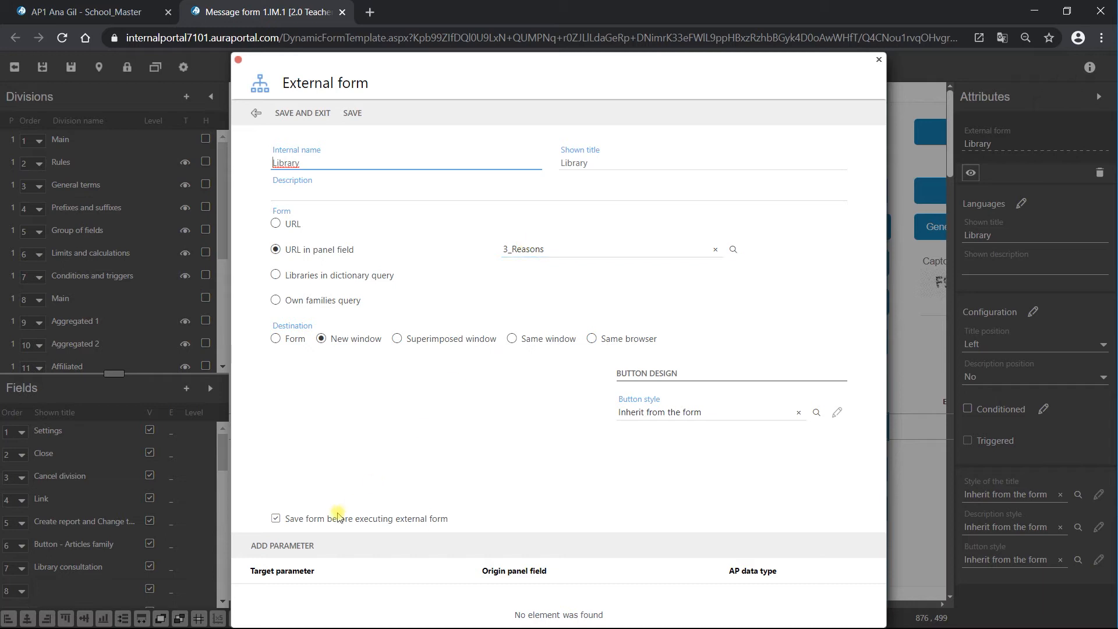
{"action": "left_click", "coordinate": [304, 113]}
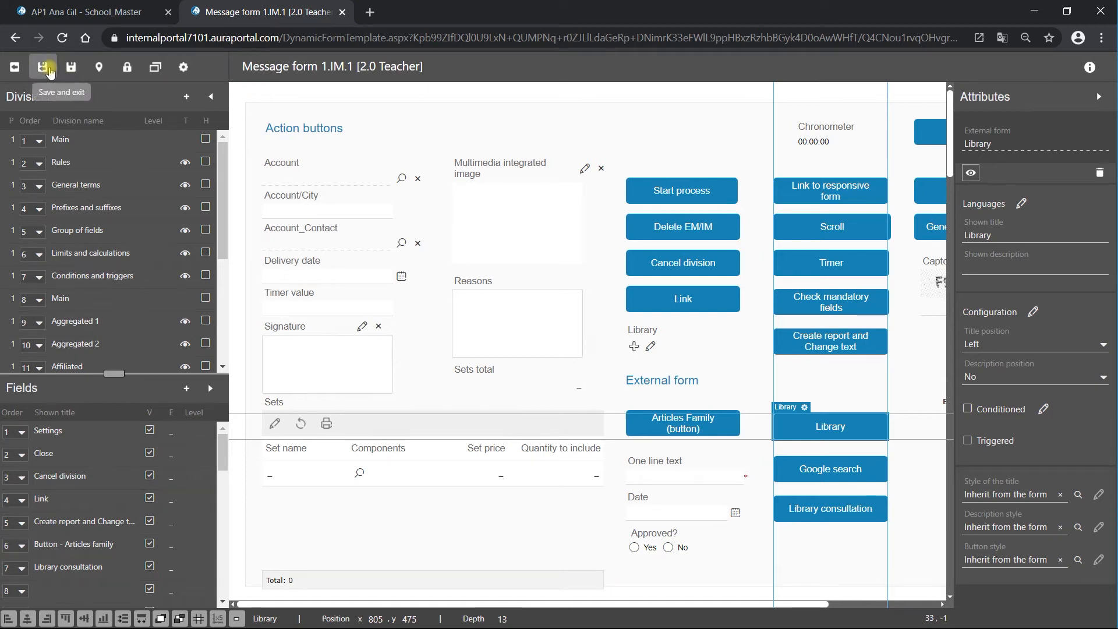
{"action": "left_click", "coordinate": [42, 67]}
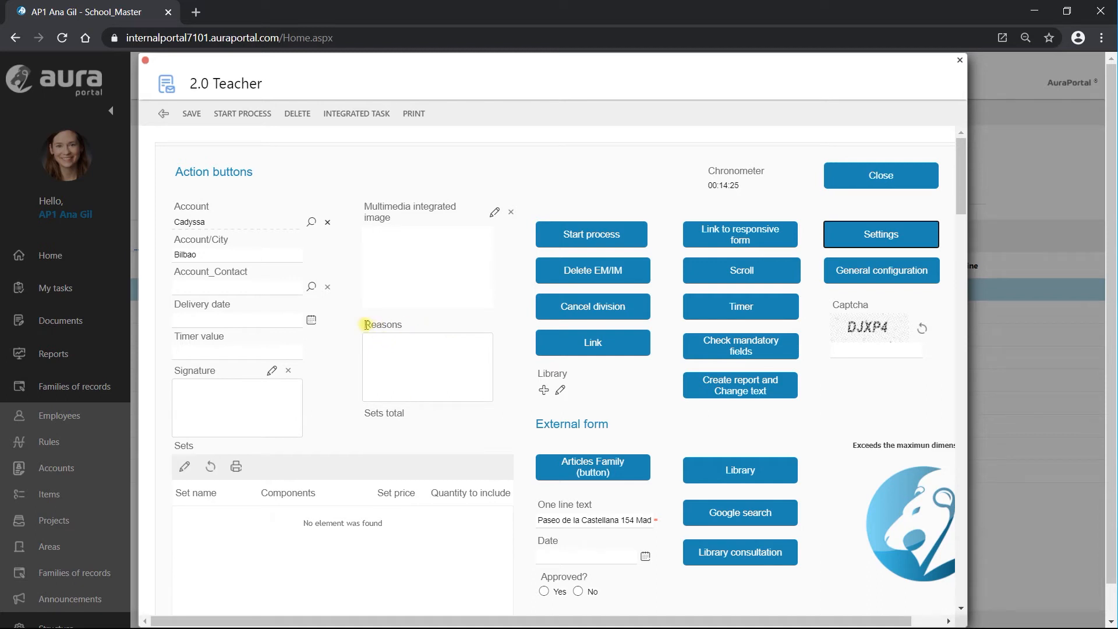
- Paste the Reports library URL into Reasons and test the Library button, closing its tab afterwards
{"action": "left_click", "coordinate": [373, 344]}
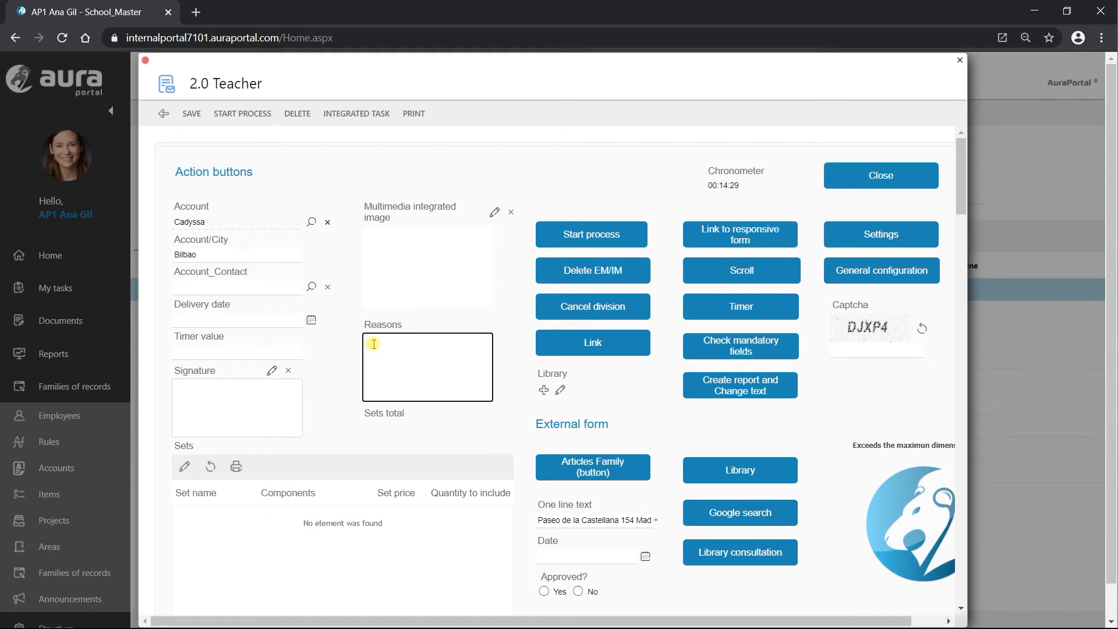
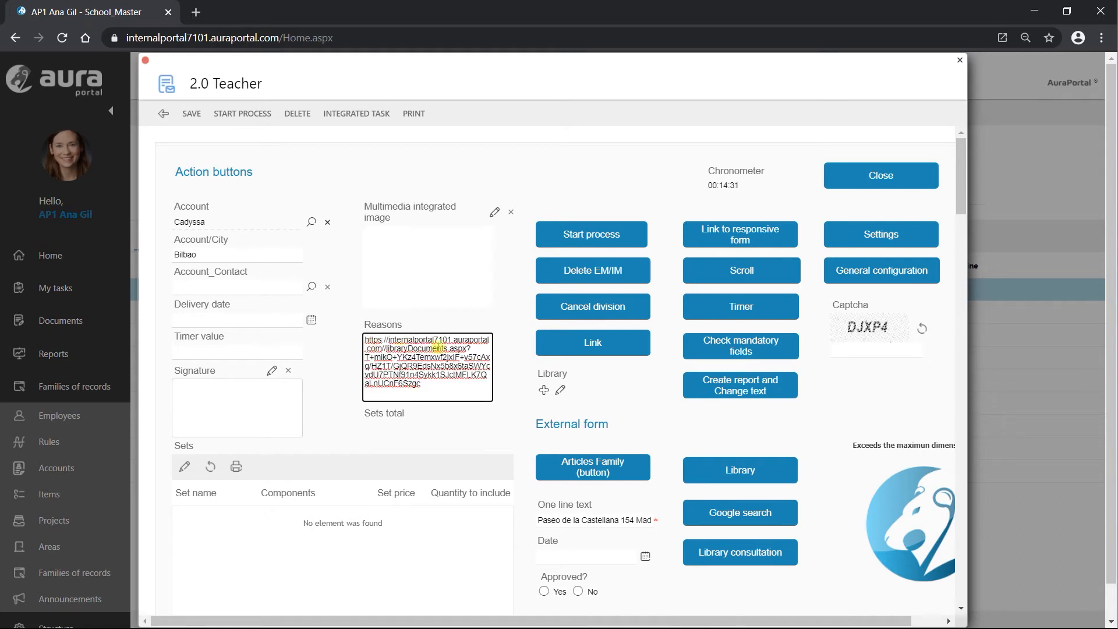
{"action": "left_click", "coordinate": [740, 472]}
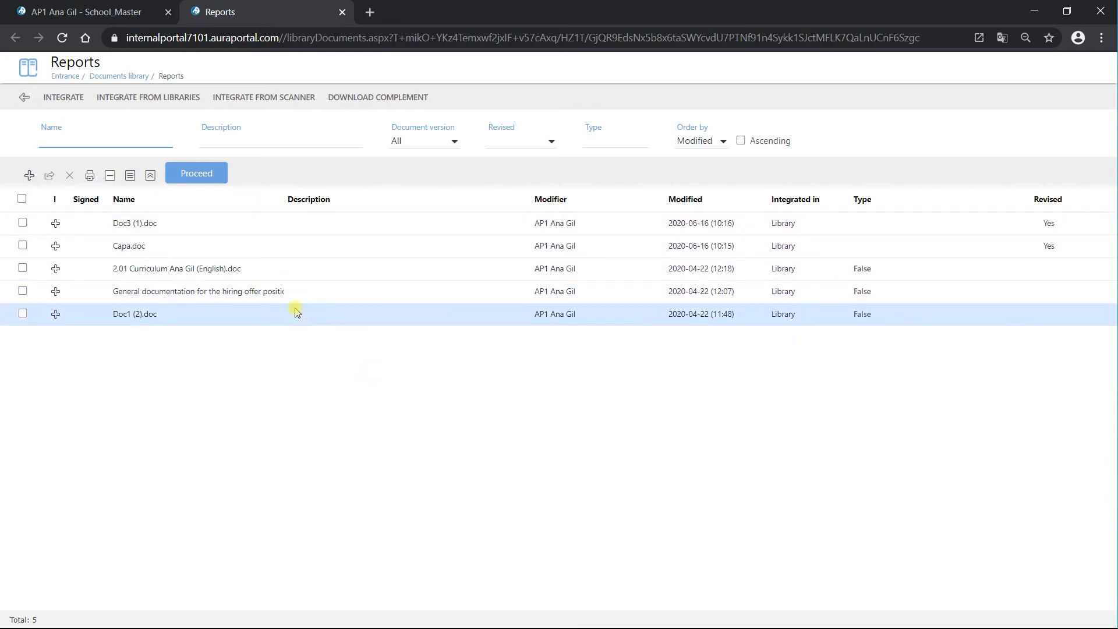
{"action": "left_click", "coordinate": [343, 12]}
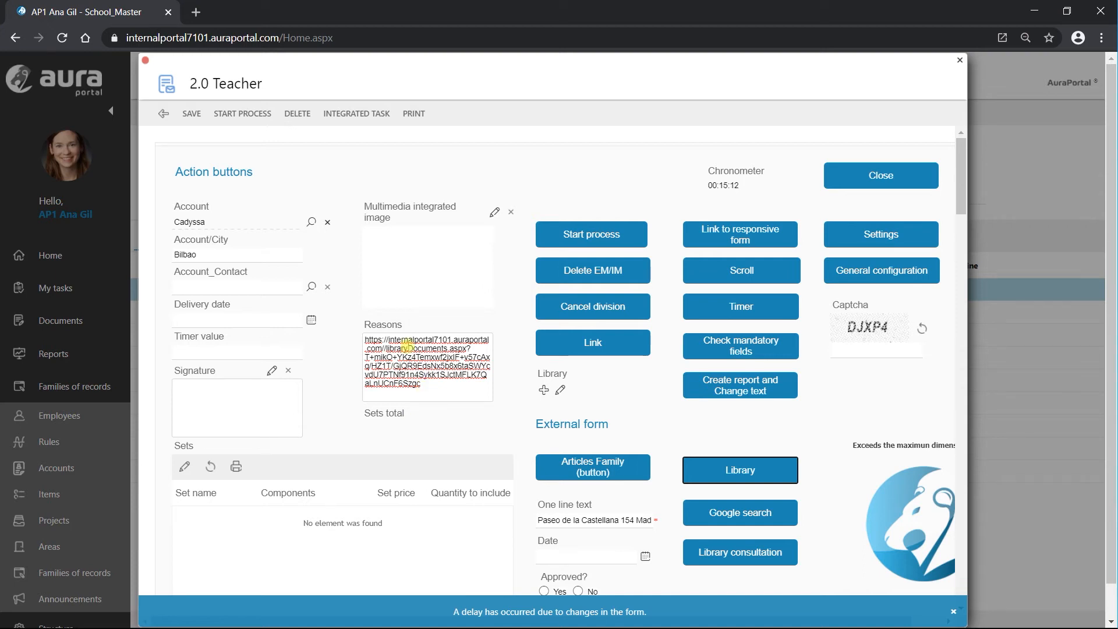
- Close the 2.0 Teacher form and go to the portal's Structure overview
{"action": "left_click", "coordinate": [164, 114]}
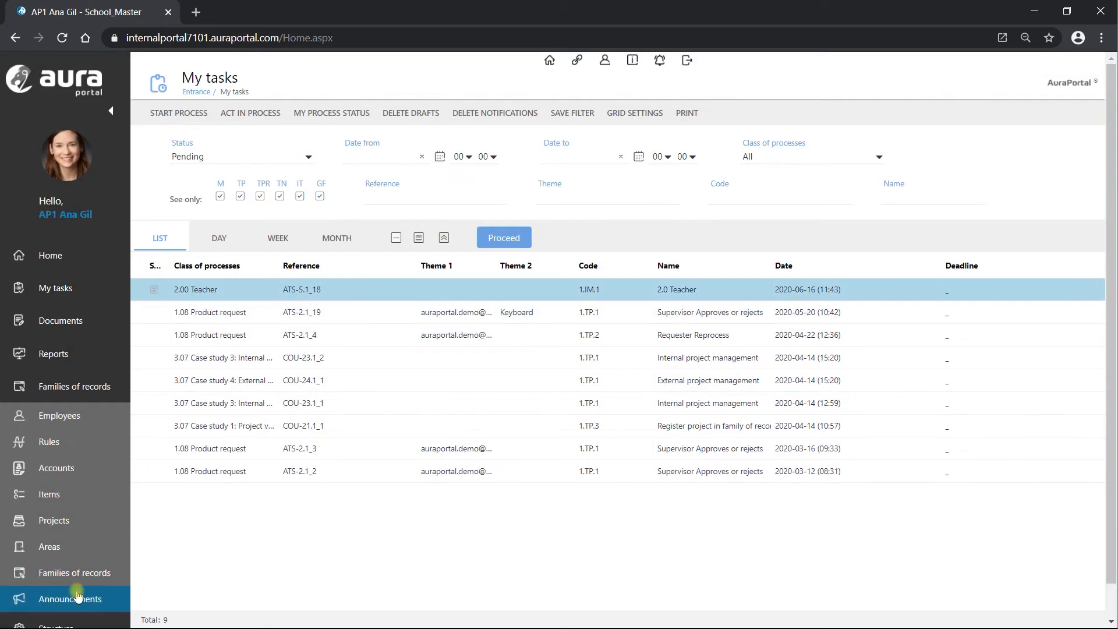
{"action": "scroll", "coordinate": [78, 595], "scroll_direction": "down", "scroll_amount": 1}
{"action": "left_click", "coordinate": [80, 593]}
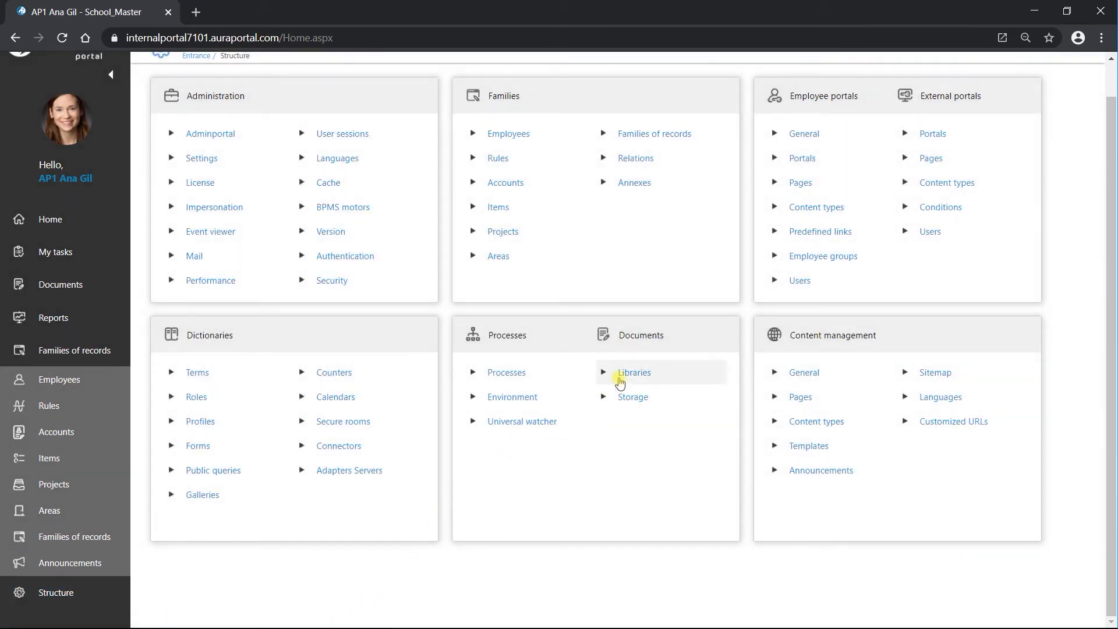
- Check the Reports library's access URLs in its grid configuration, then back out to the libraries list
{"action": "left_click", "coordinate": [620, 379]}
{"action": "scroll", "coordinate": [313, 475], "scroll_direction": "down", "scroll_amount": 3}
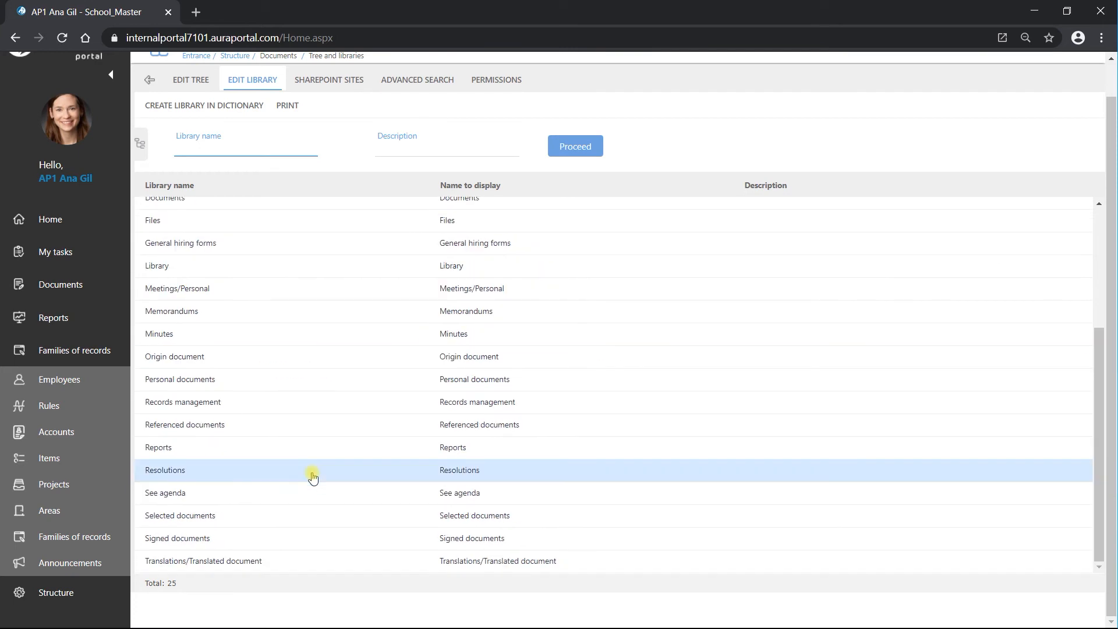
{"action": "left_click", "coordinate": [173, 448]}
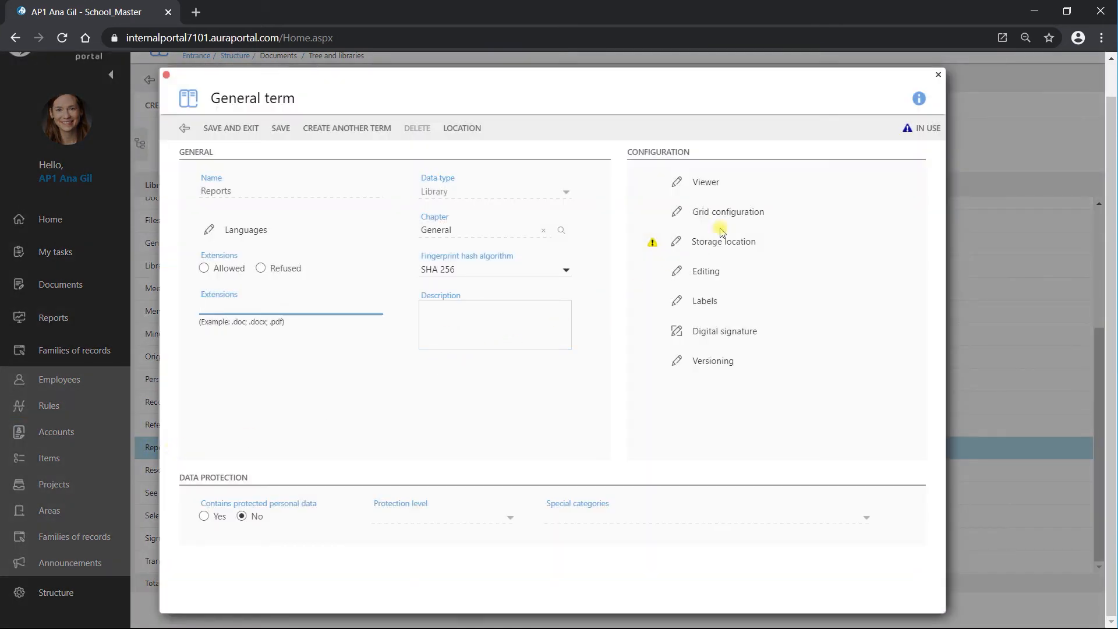
{"action": "left_click", "coordinate": [729, 213]}
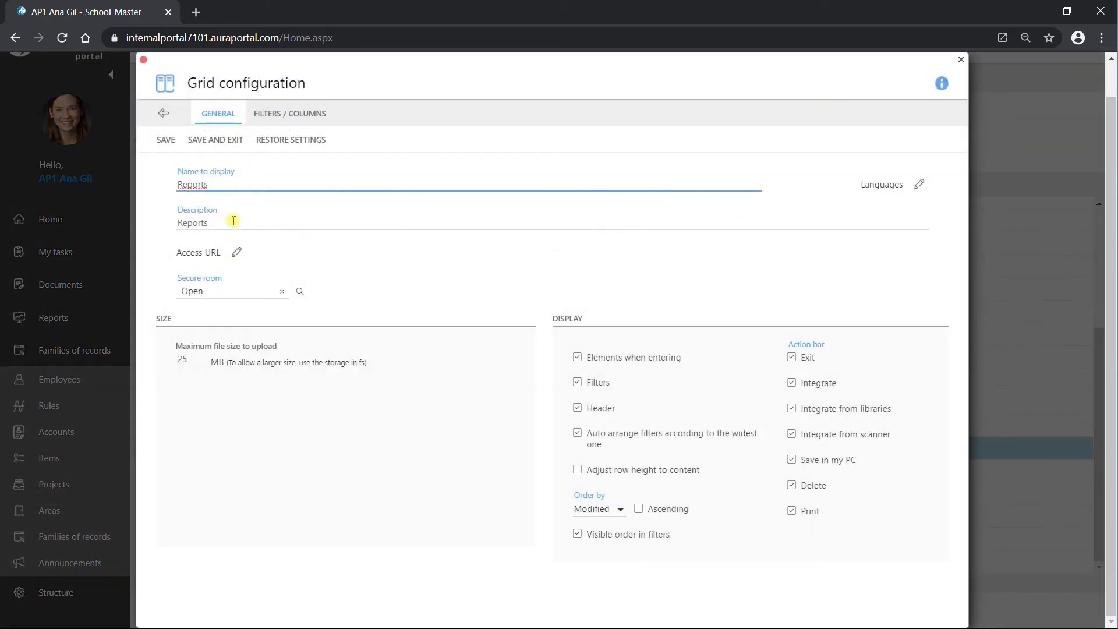
{"action": "left_click", "coordinate": [237, 253]}
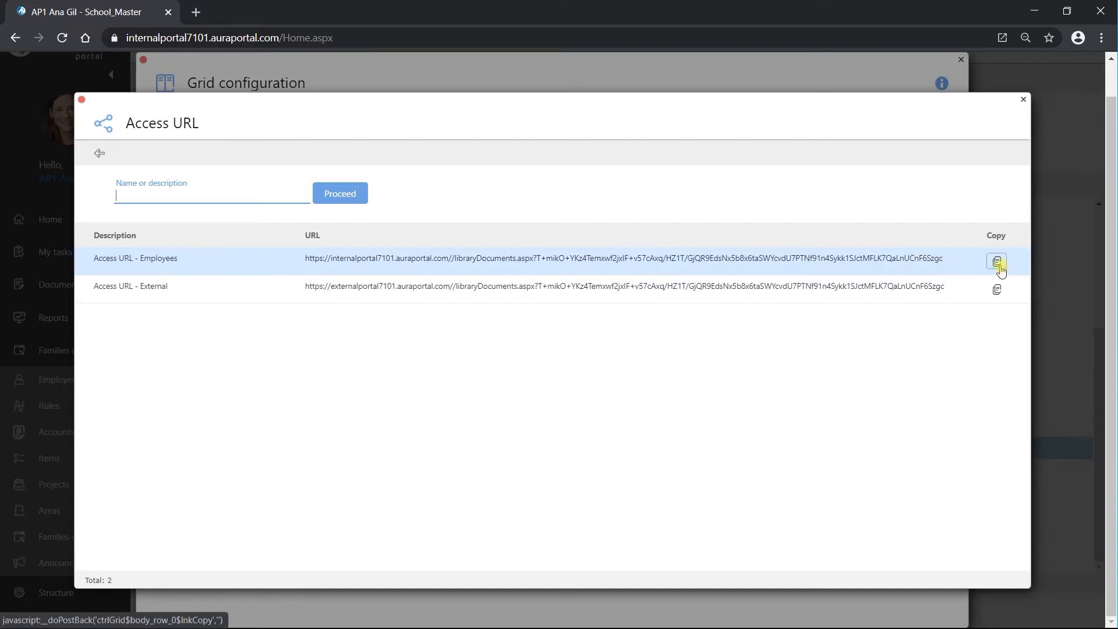
{"action": "left_click", "coordinate": [100, 154]}
{"action": "left_click", "coordinate": [165, 114]}
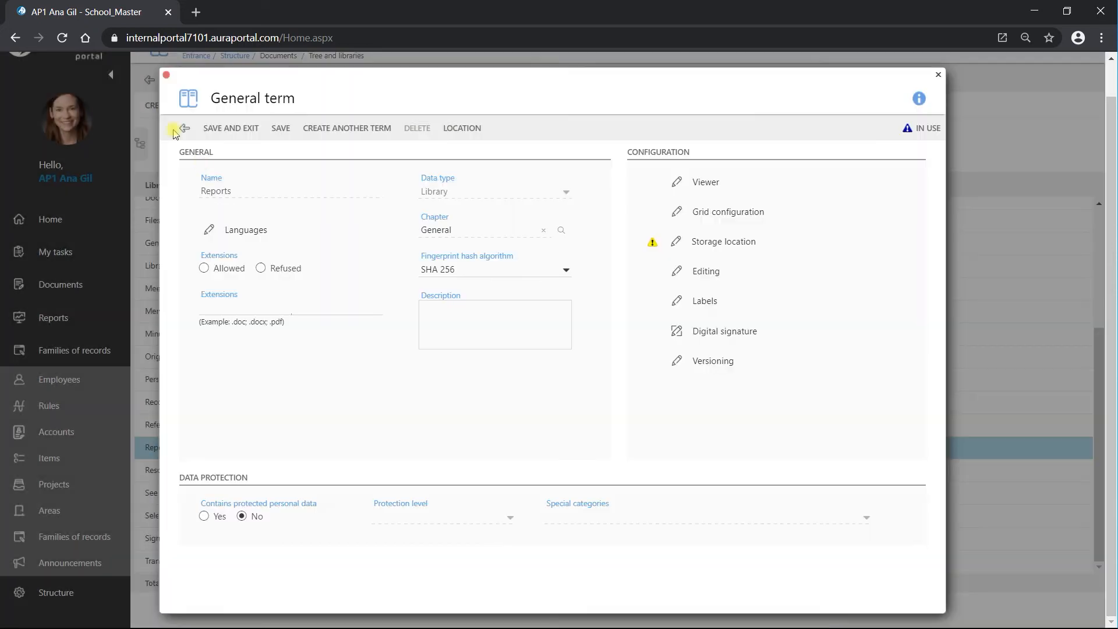
{"action": "left_click", "coordinate": [181, 126]}
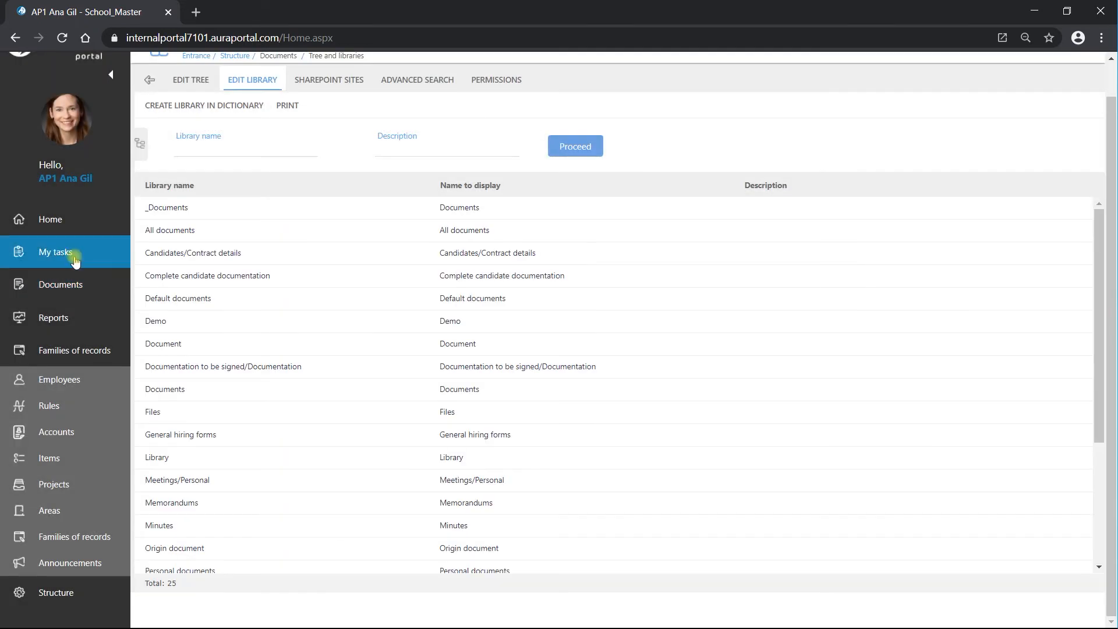
- Reopen the 2.0 Teacher task from pending tasks and open it in the form designer
{"action": "left_click", "coordinate": [72, 255]}
{"action": "double_click", "coordinate": [226, 255]}
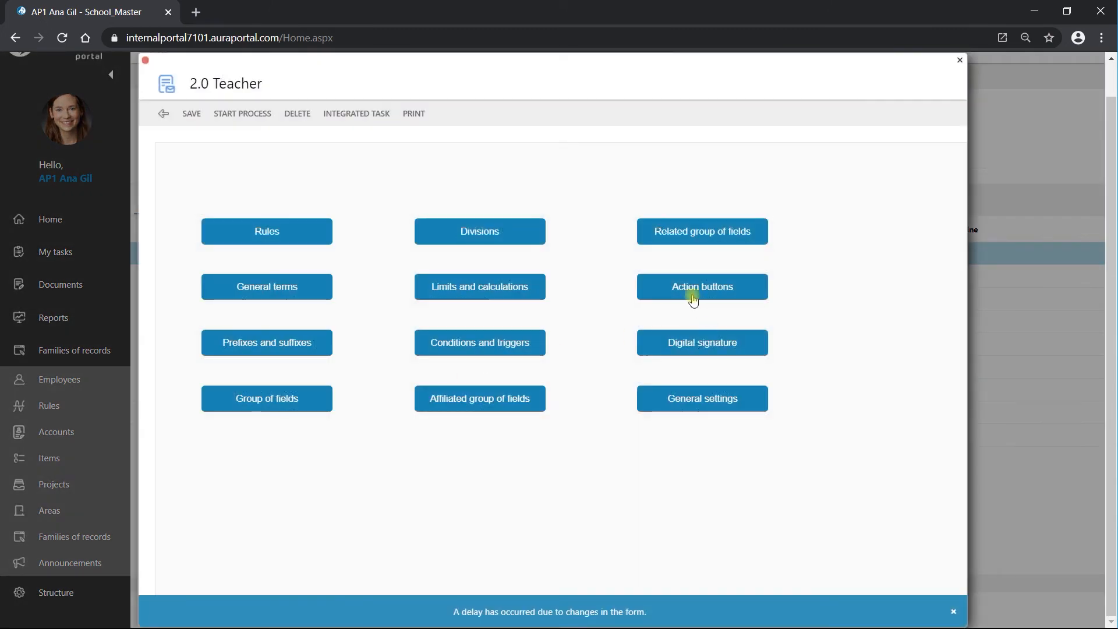
{"action": "left_click", "coordinate": [693, 300]}
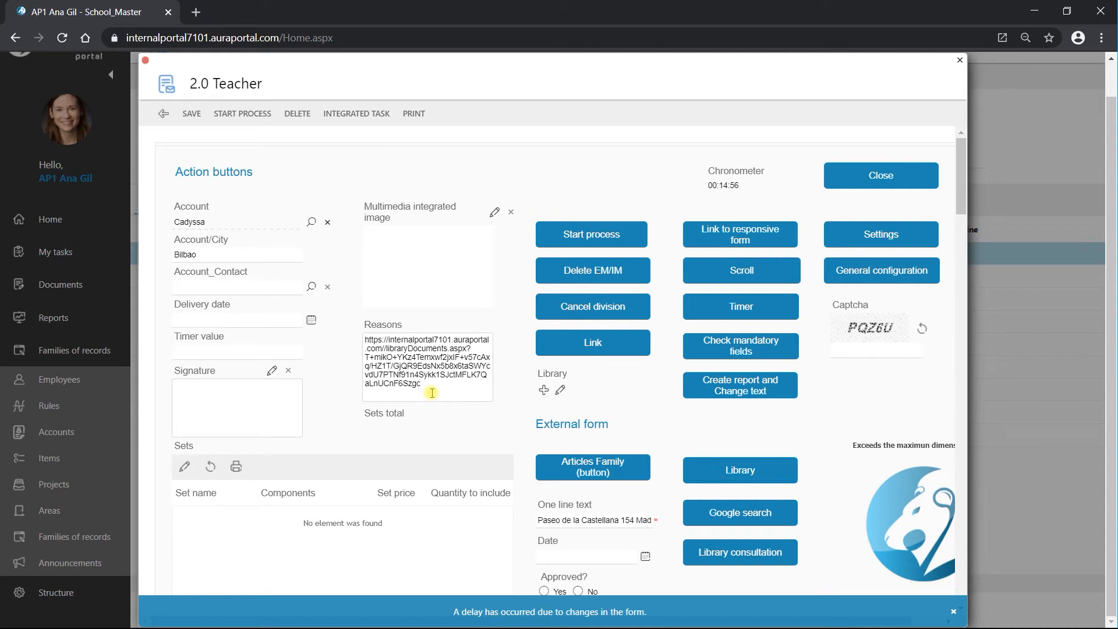
{"action": "left_click", "coordinate": [881, 234]}
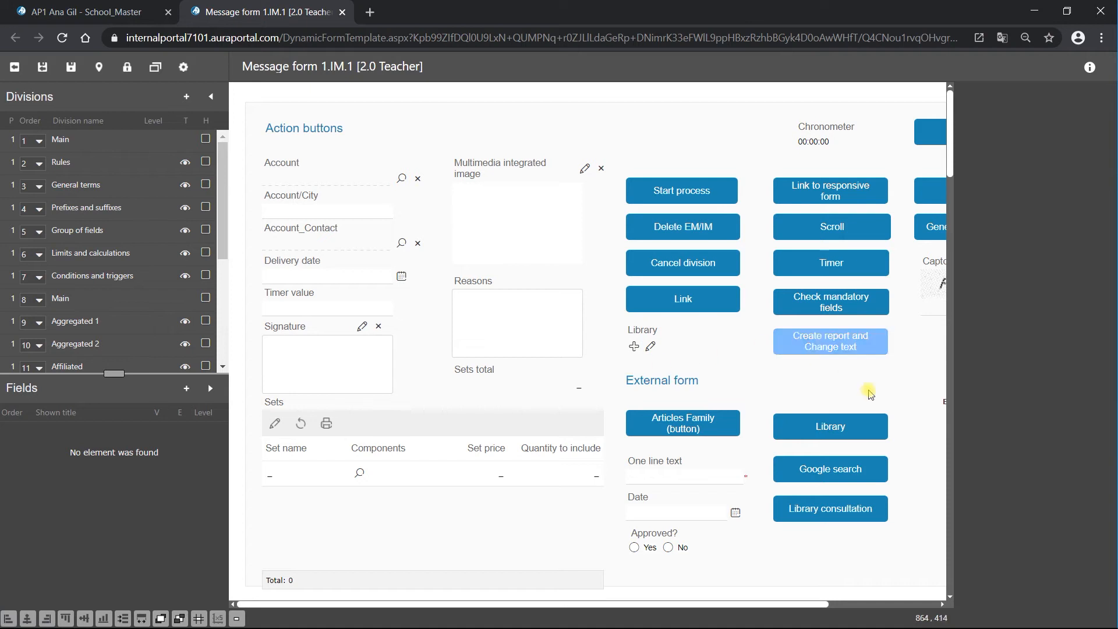
- Point Library consultation to the 'Reports not revised' library query filtered by Approved?, and save
{"action": "left_click", "coordinate": [822, 511]}
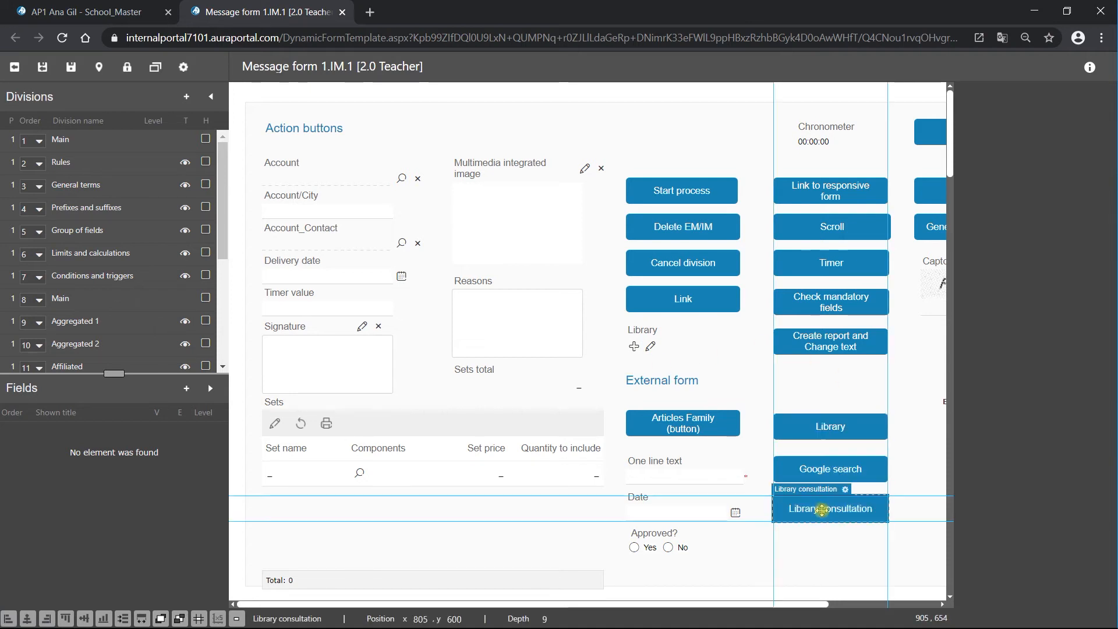
{"action": "left_click", "coordinate": [845, 489]}
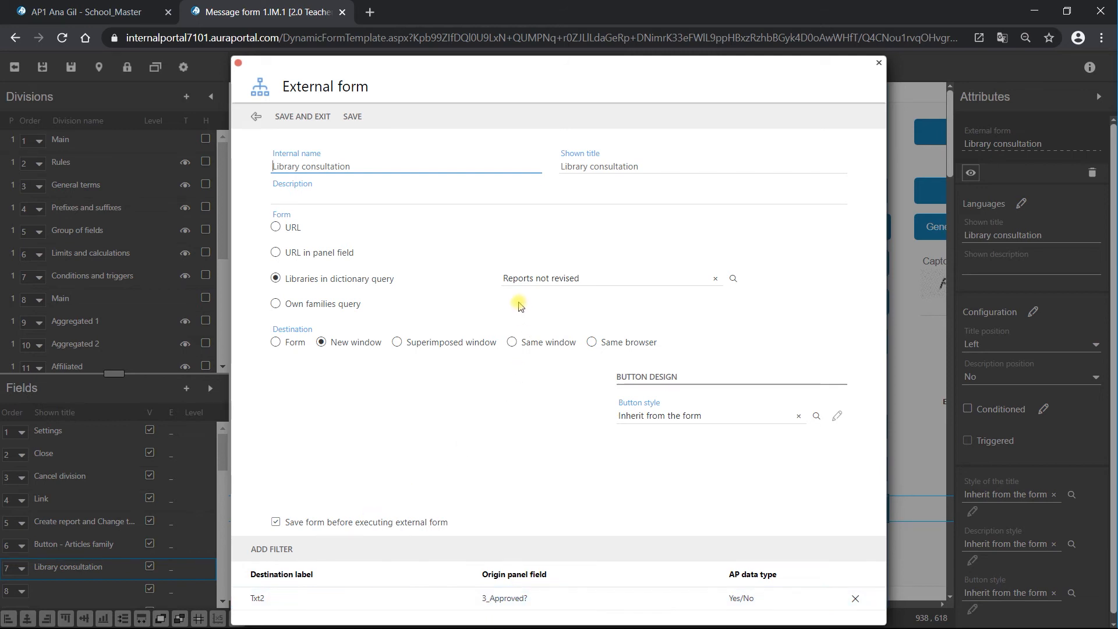
{"action": "left_click", "coordinate": [733, 279]}
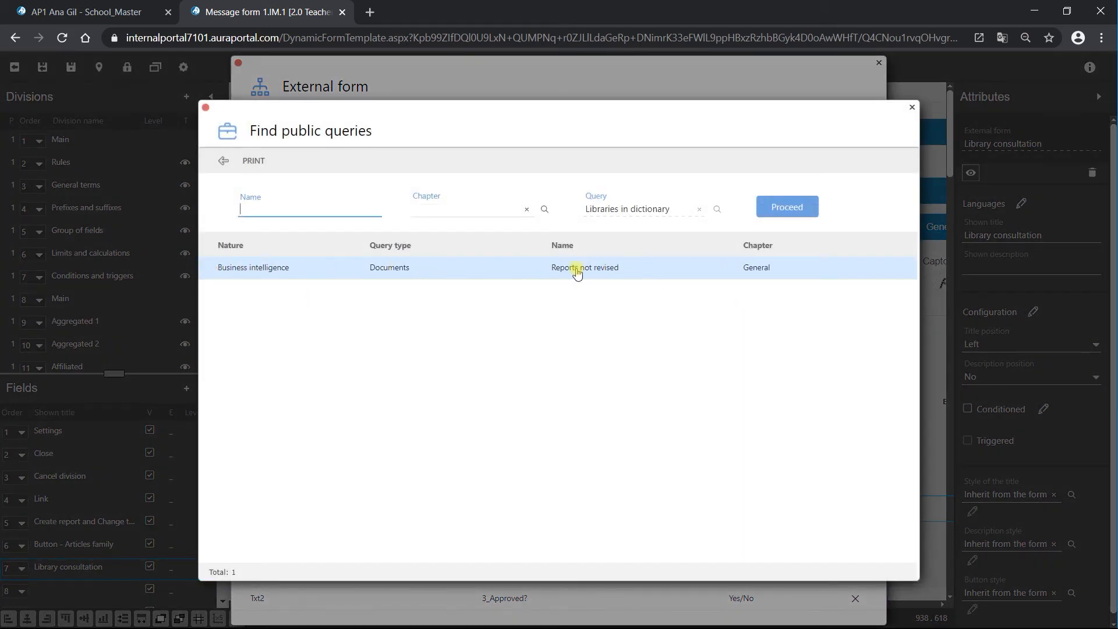
{"action": "left_click", "coordinate": [222, 163]}
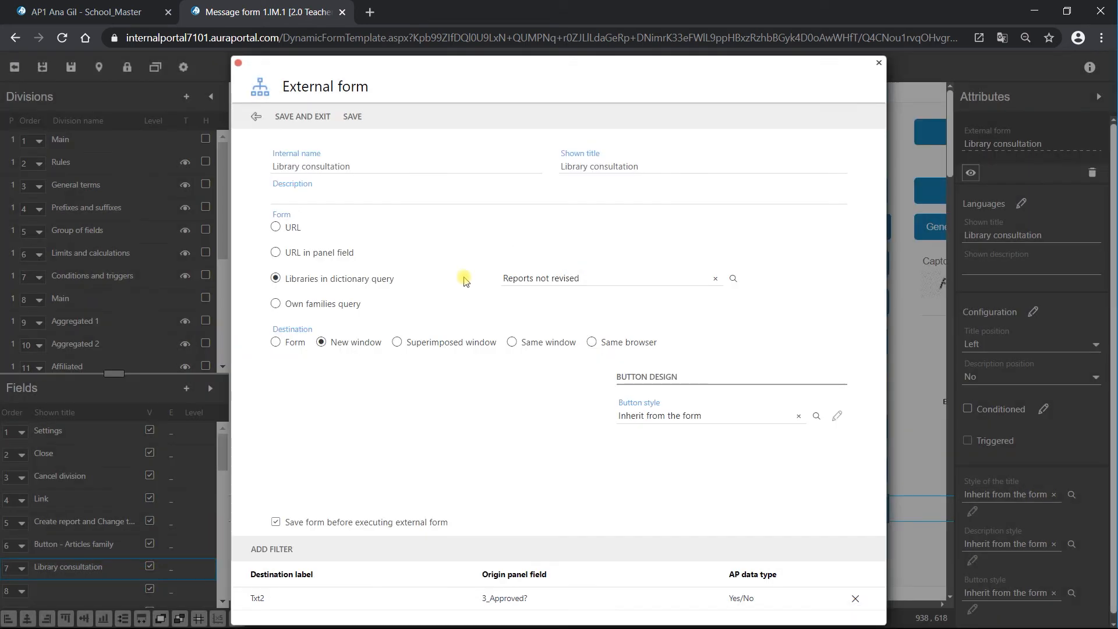
{"action": "left_click", "coordinate": [302, 117]}
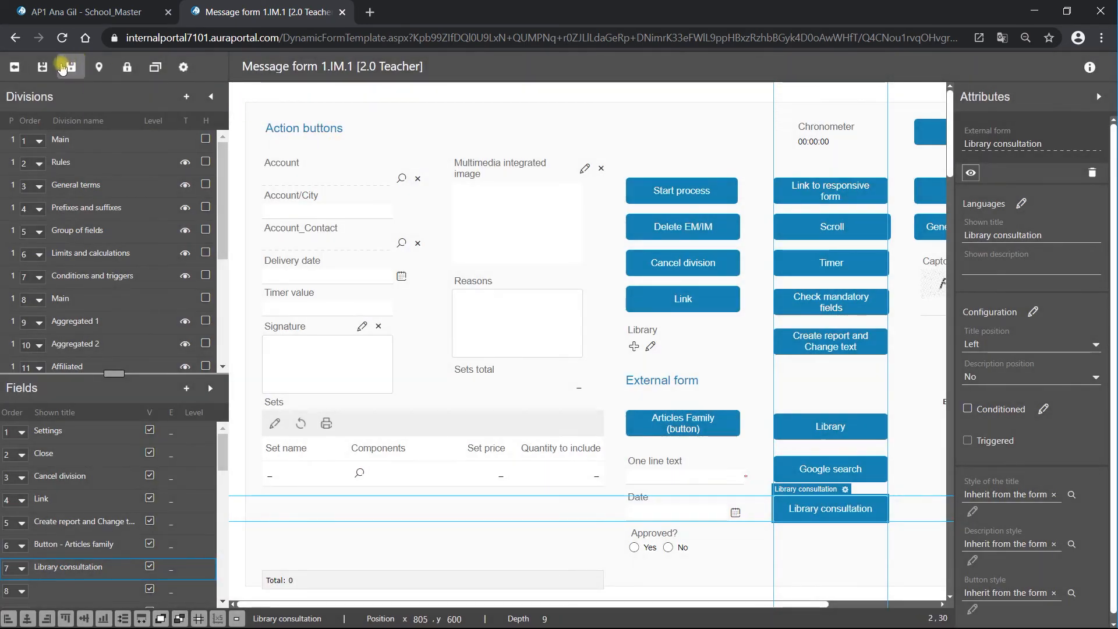
{"action": "left_click", "coordinate": [33, 69]}
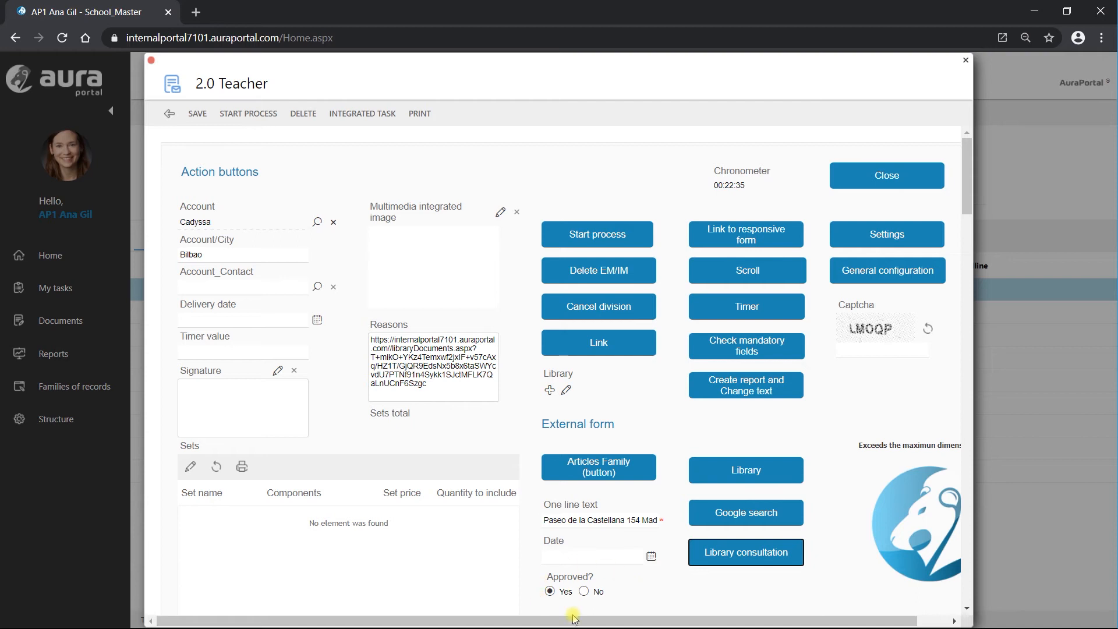
- Set Approved? to No and review the 'Reports not revised' library query results
{"action": "left_click", "coordinate": [549, 592]}
{"action": "left_click", "coordinate": [748, 557]}
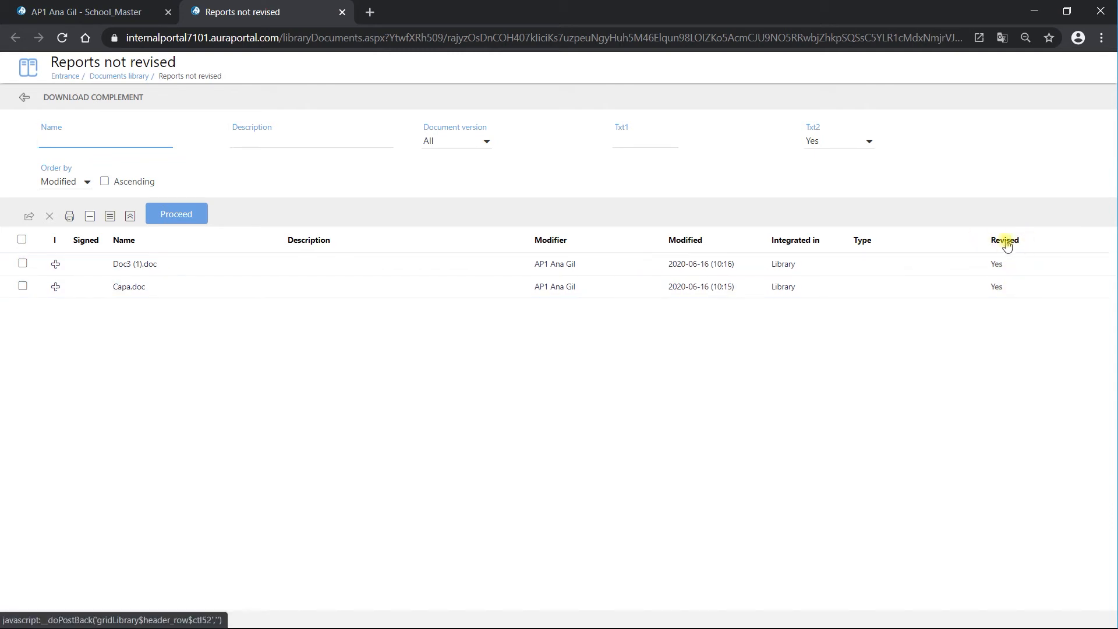
{"action": "left_click", "coordinate": [342, 13]}
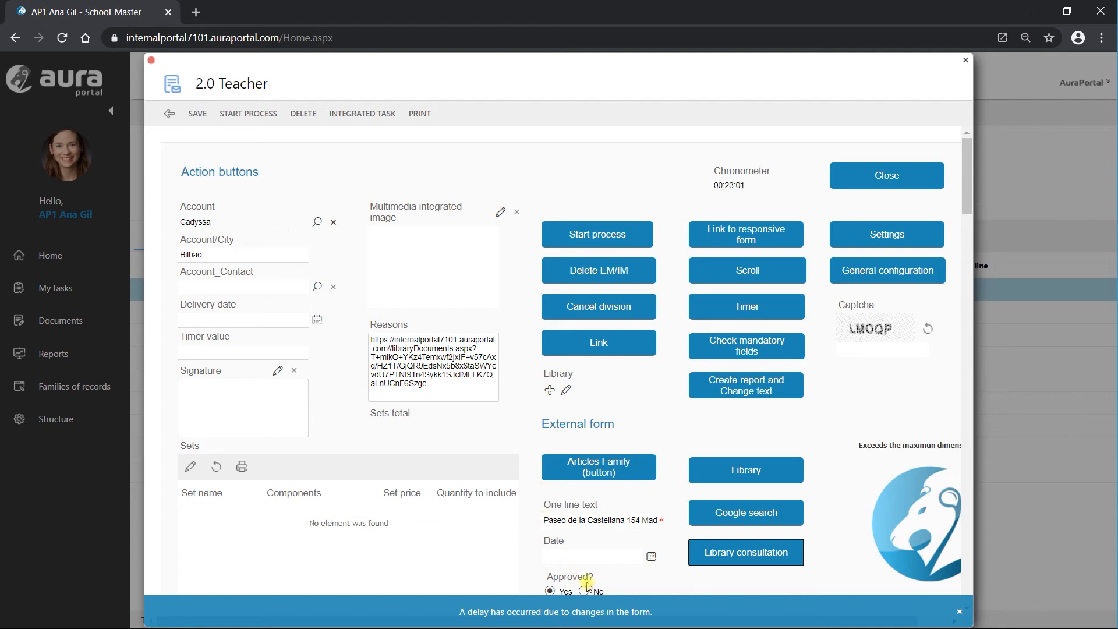
- Rerun the 'Reports not revised' query, close its results, then close the 2.0 Teacher form
{"action": "left_click", "coordinate": [747, 552]}
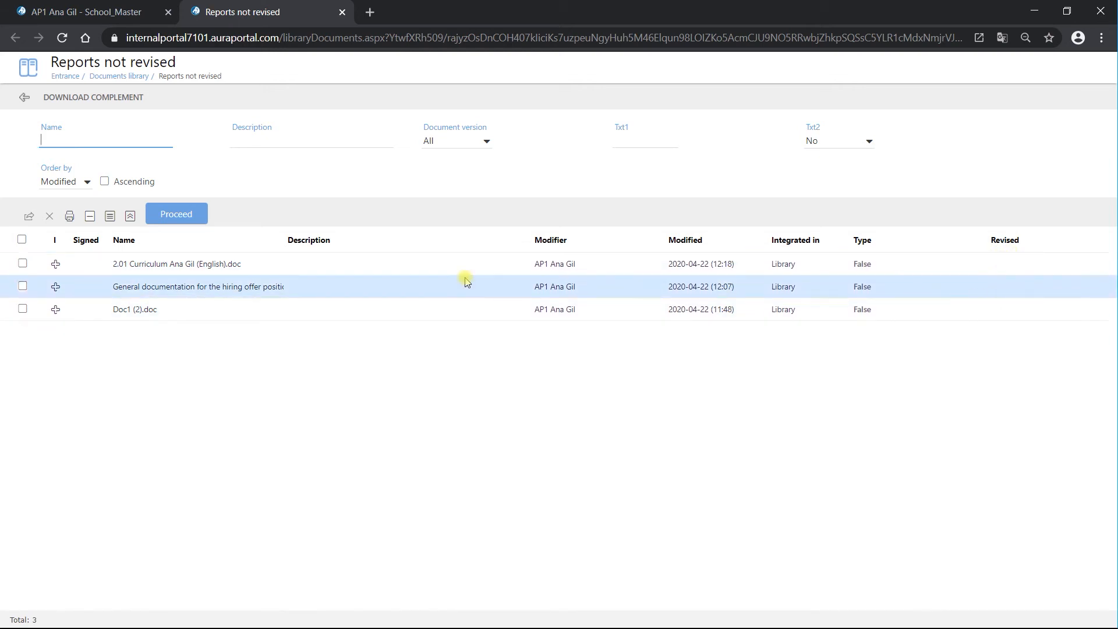
{"action": "left_click", "coordinate": [342, 12]}
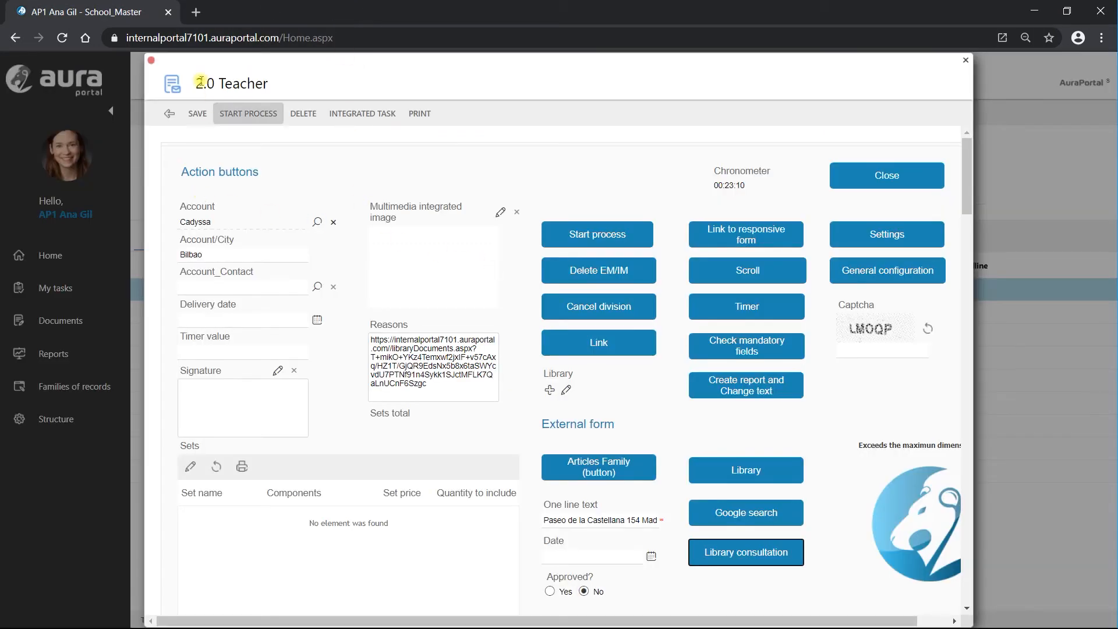
{"action": "left_click", "coordinate": [169, 114]}
{"action": "left_click", "coordinate": [44, 426]}
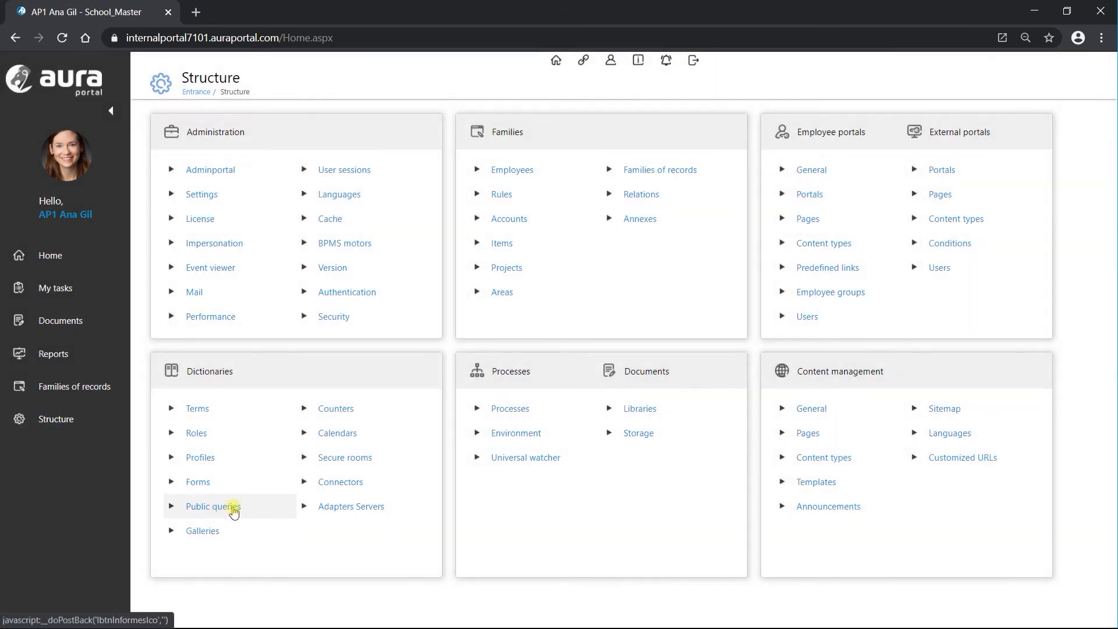
{"action": "left_click", "coordinate": [233, 508]}
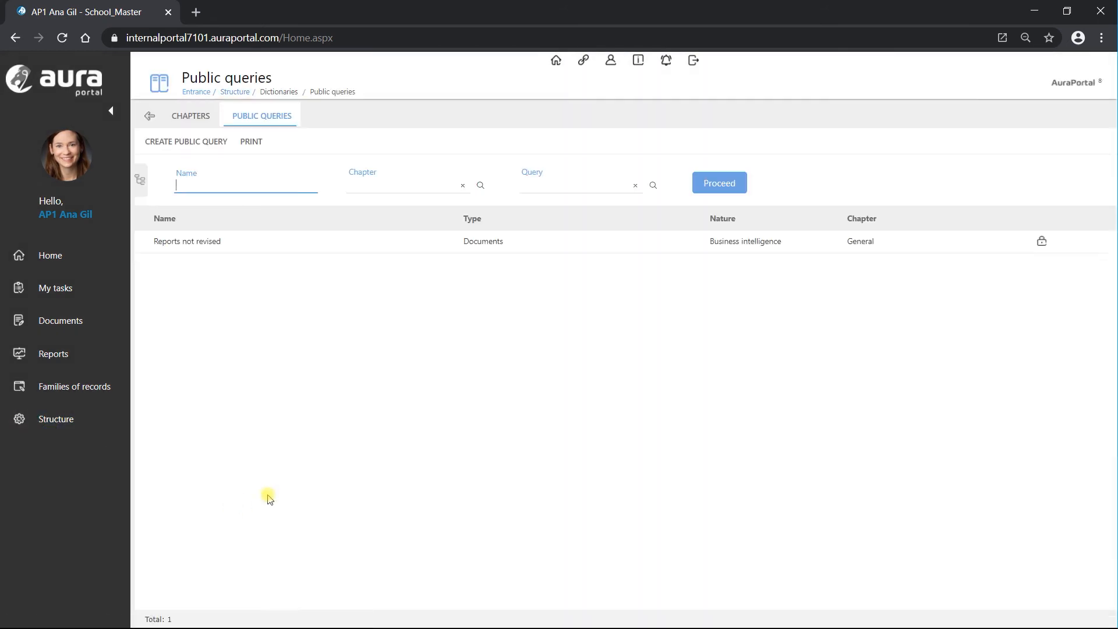
{"action": "left_click", "coordinate": [195, 244]}
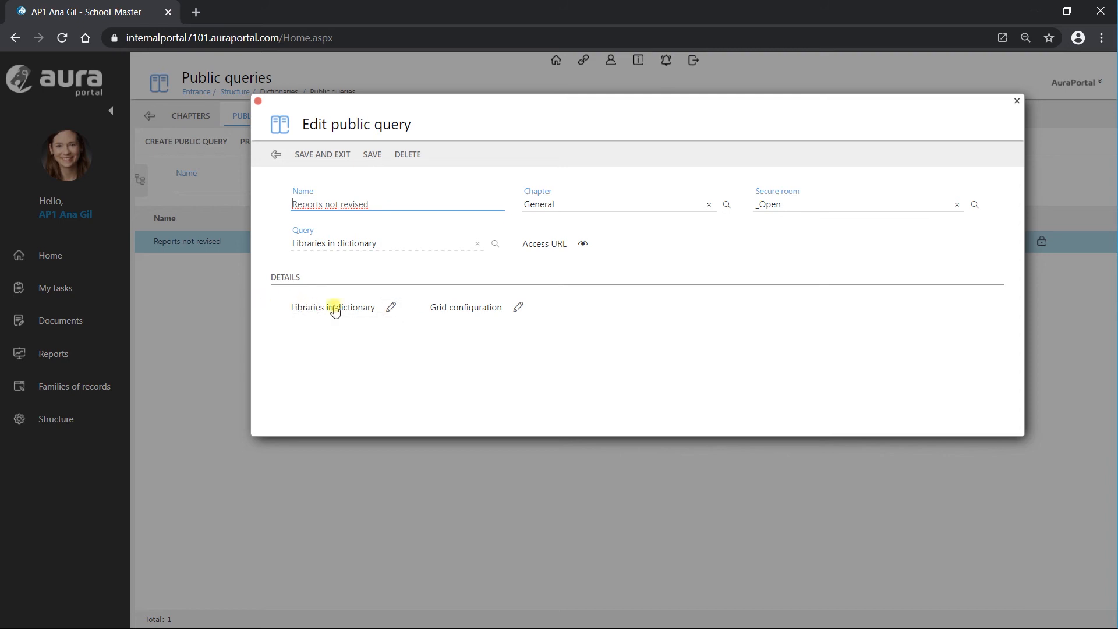
{"action": "left_click", "coordinate": [389, 308]}
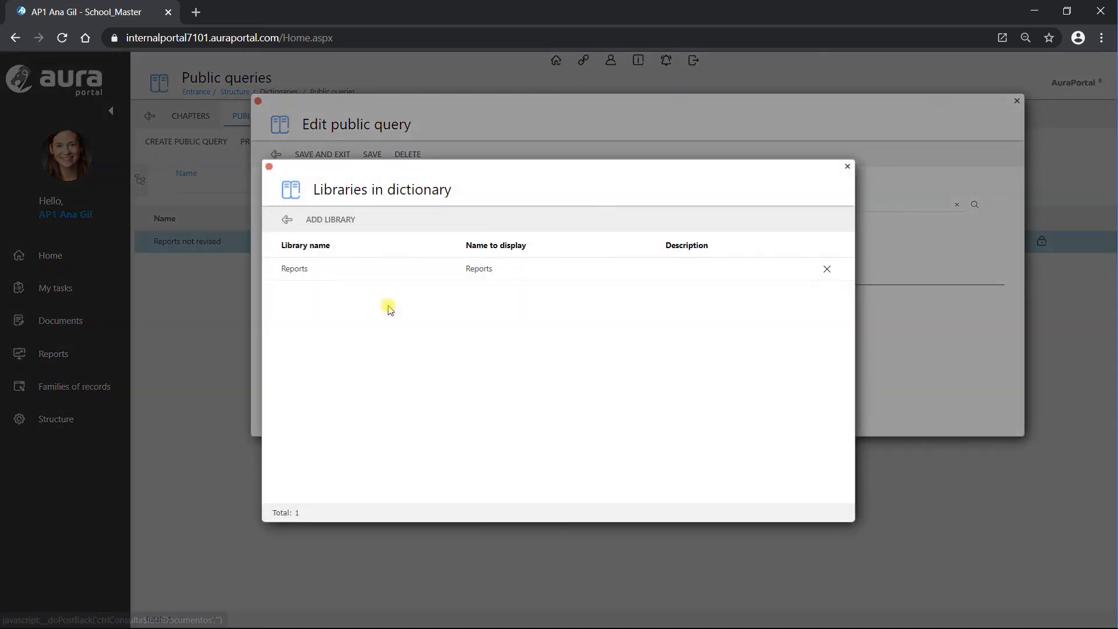
{"action": "left_click", "coordinate": [285, 220]}
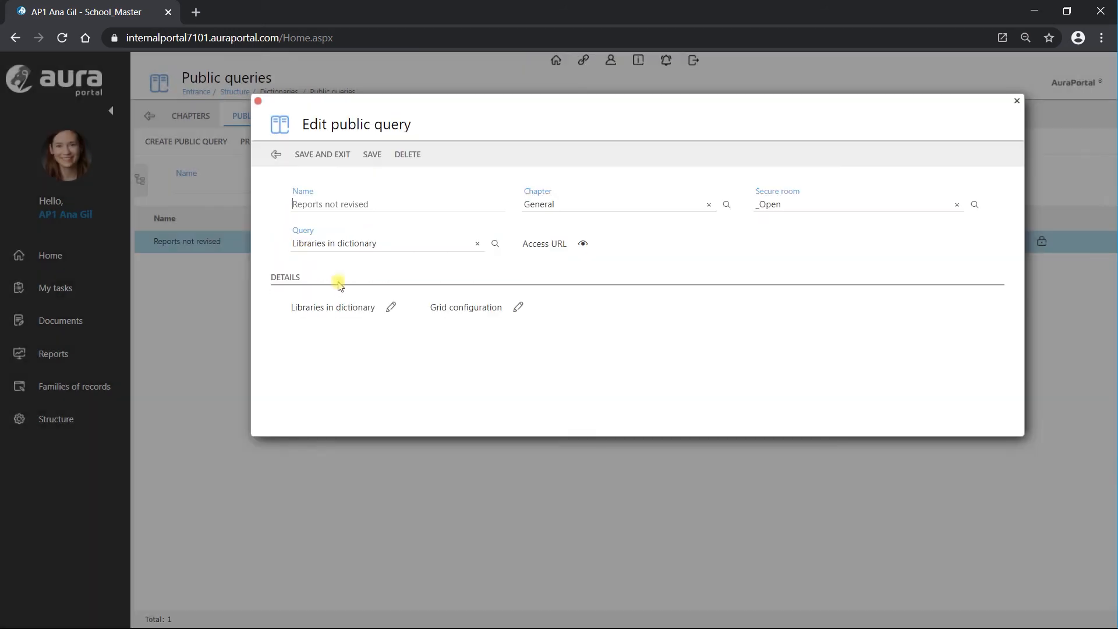
{"action": "left_click", "coordinate": [518, 307]}
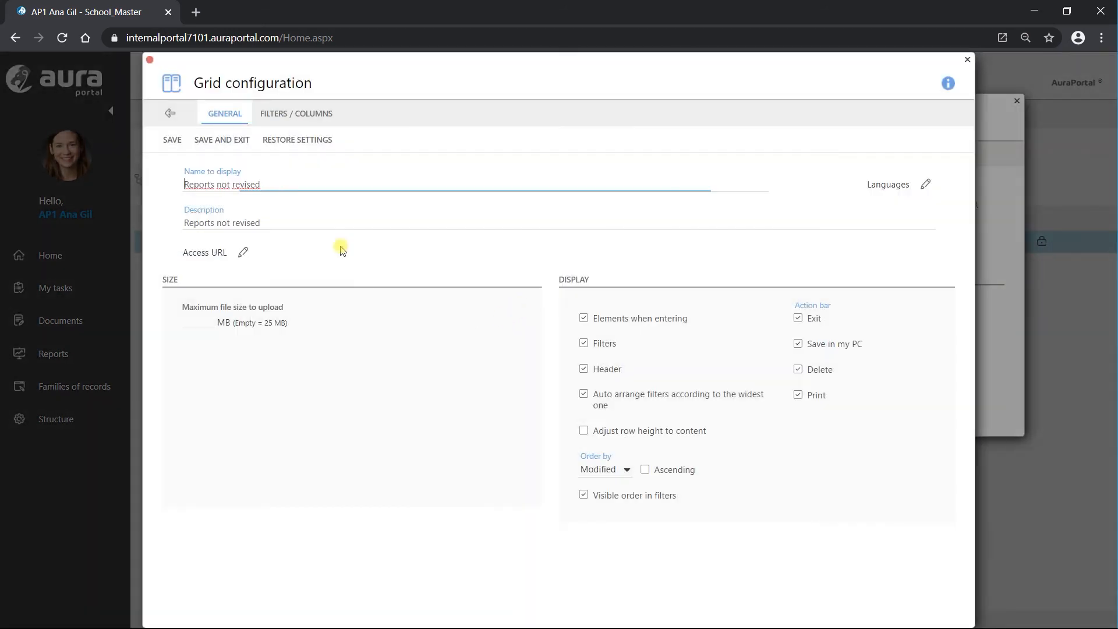
{"action": "left_click", "coordinate": [296, 113]}
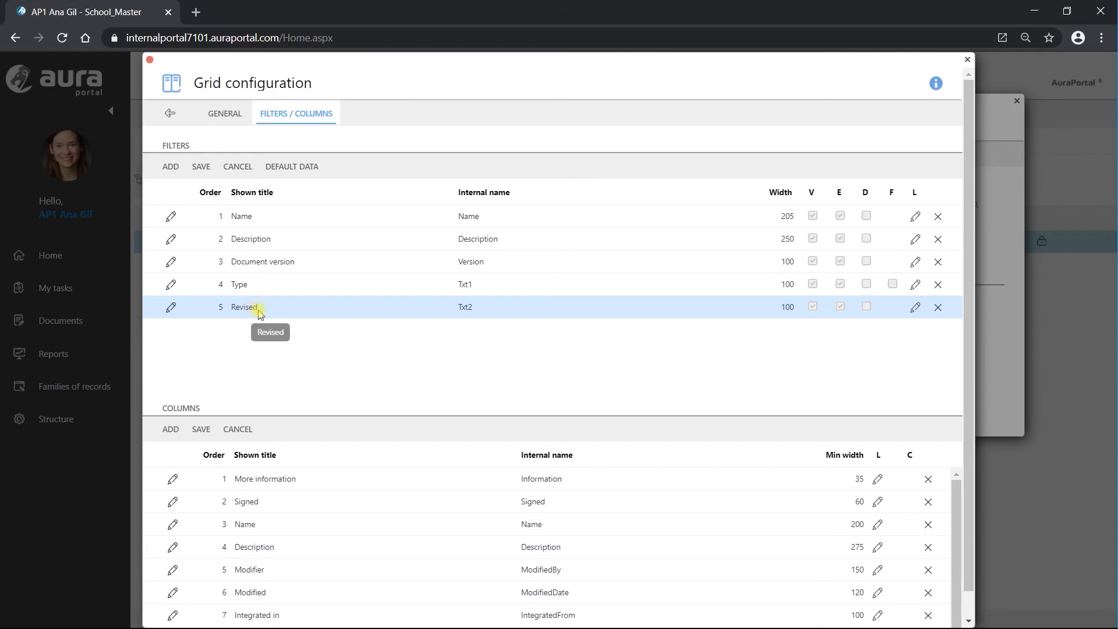
{"action": "left_click", "coordinate": [169, 113]}
{"action": "left_click", "coordinate": [318, 155]}
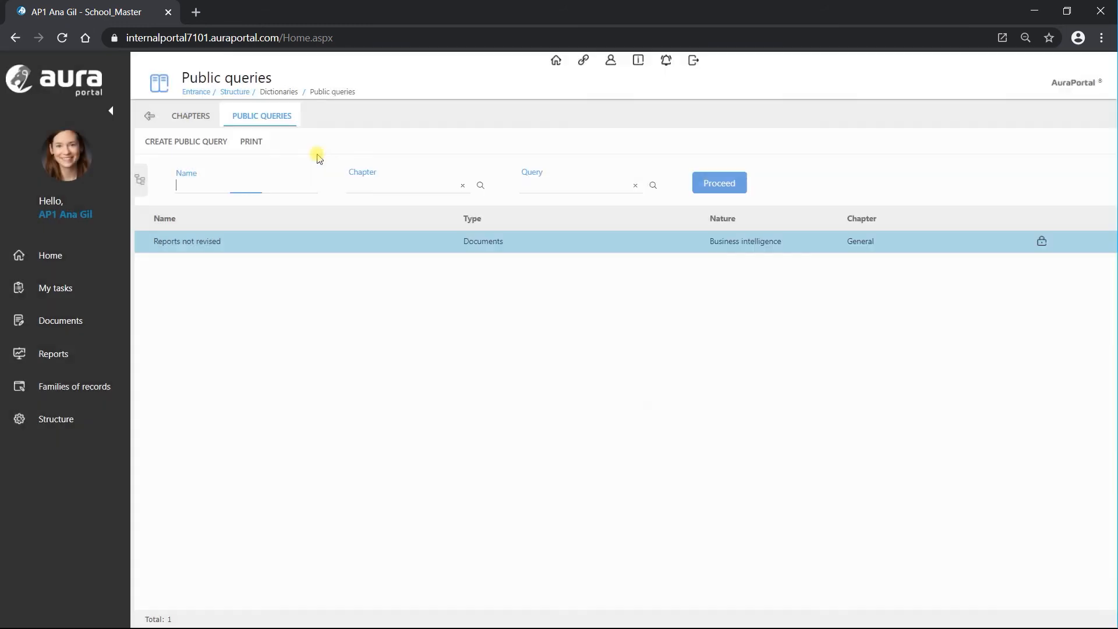
{"action": "left_click", "coordinate": [62, 290]}
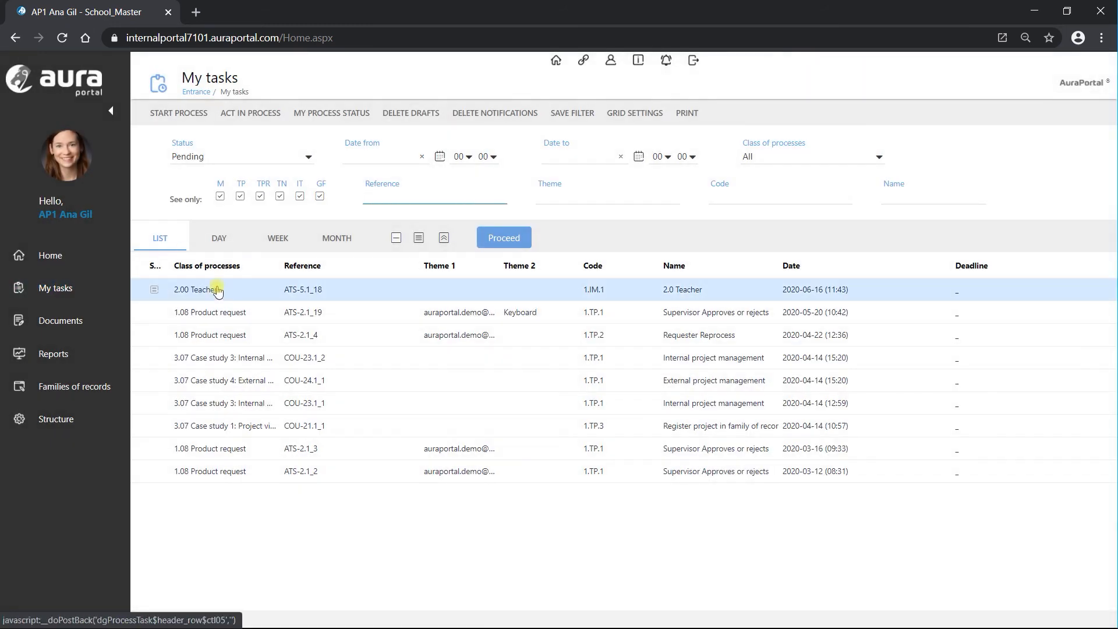
{"action": "left_click", "coordinate": [211, 289]}
{"action": "left_click", "coordinate": [693, 294]}
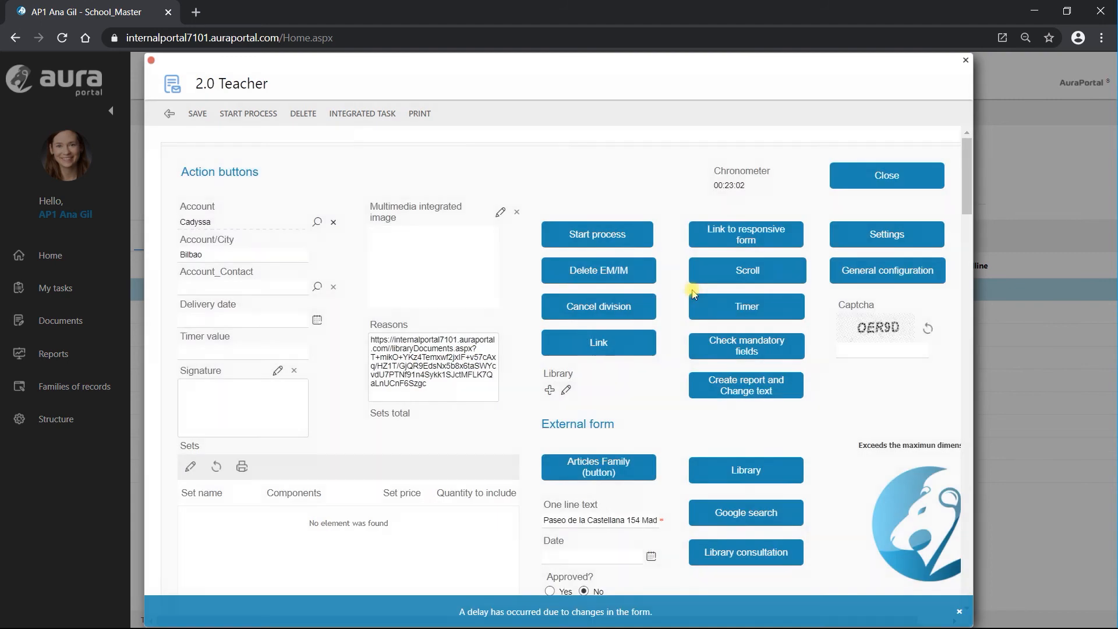
{"action": "scroll", "coordinate": [466, 513], "scroll_direction": "down", "scroll_amount": 4}
{"action": "scroll", "coordinate": [497, 367], "scroll_direction": "up", "scroll_amount": 1}
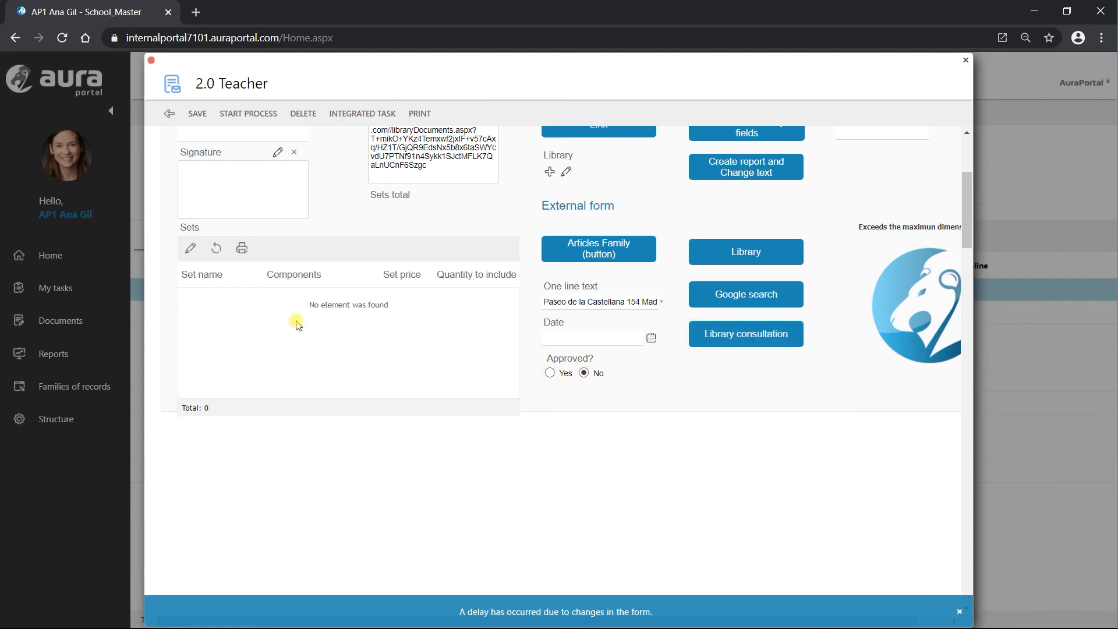
{"action": "scroll", "coordinate": [373, 345], "scroll_direction": "up", "scroll_amount": 3}
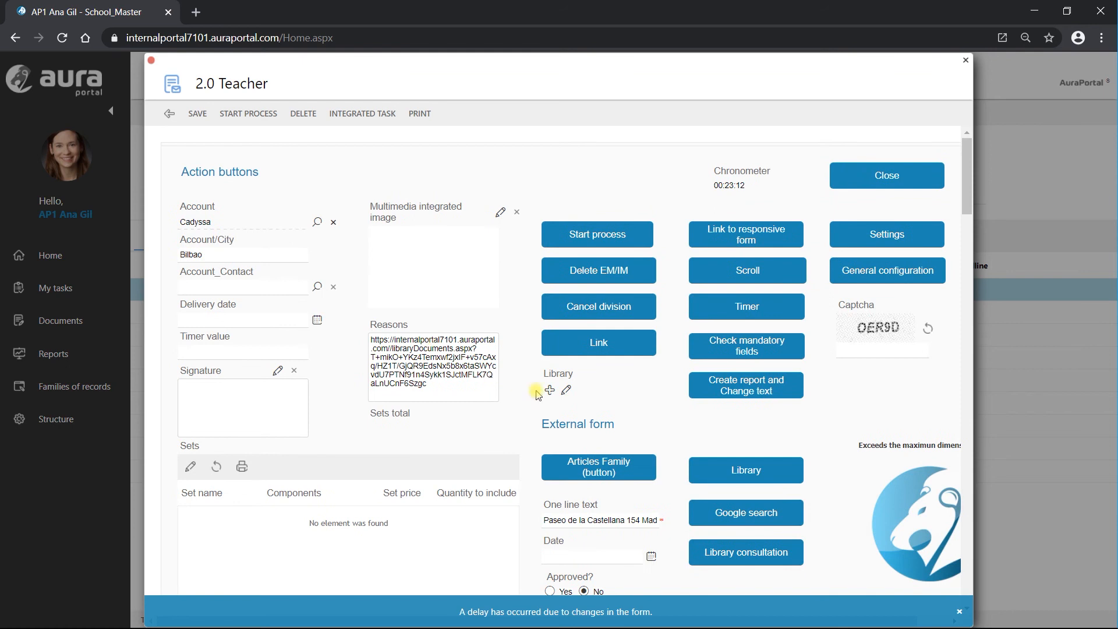
{"action": "scroll", "coordinate": [362, 396], "scroll_direction": "down", "scroll_amount": 1}
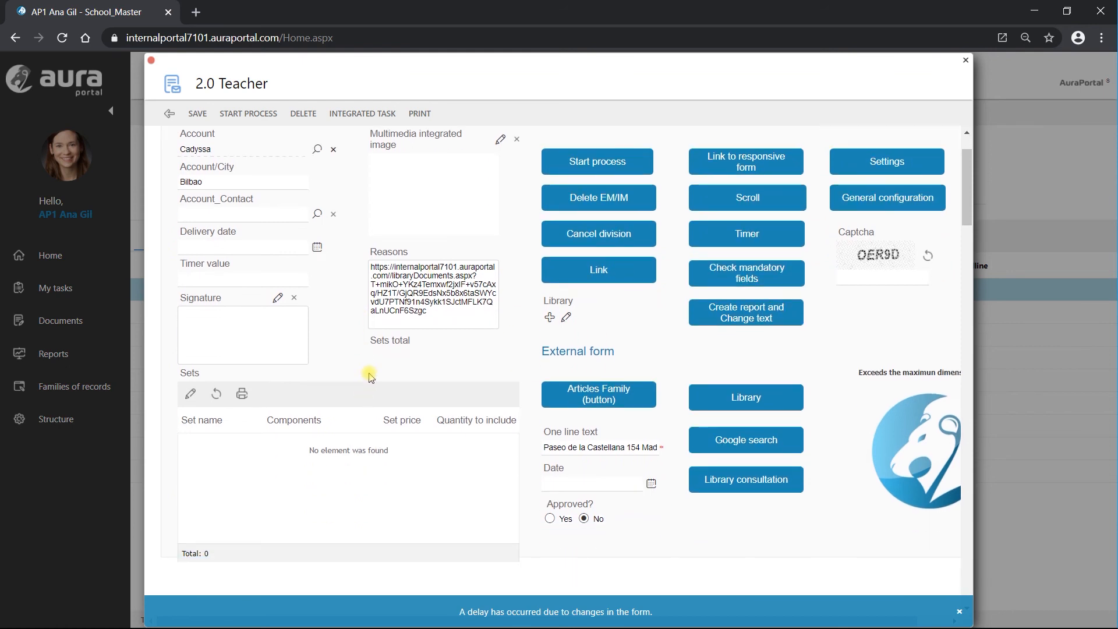
{"action": "left_click", "coordinate": [169, 113]}
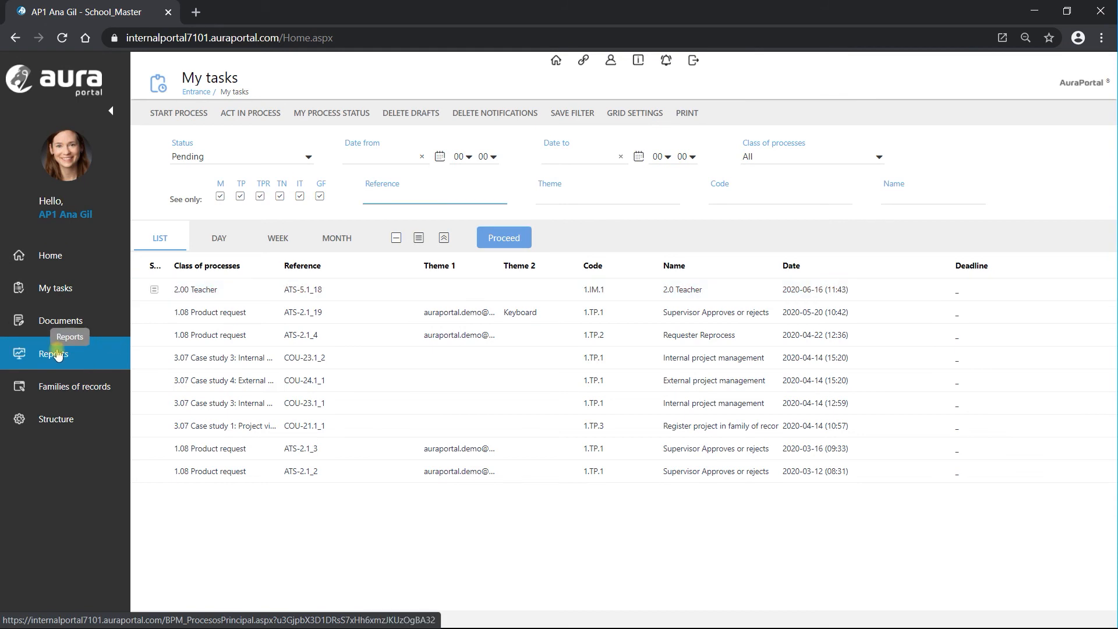
{"action": "left_click", "coordinate": [58, 321]}
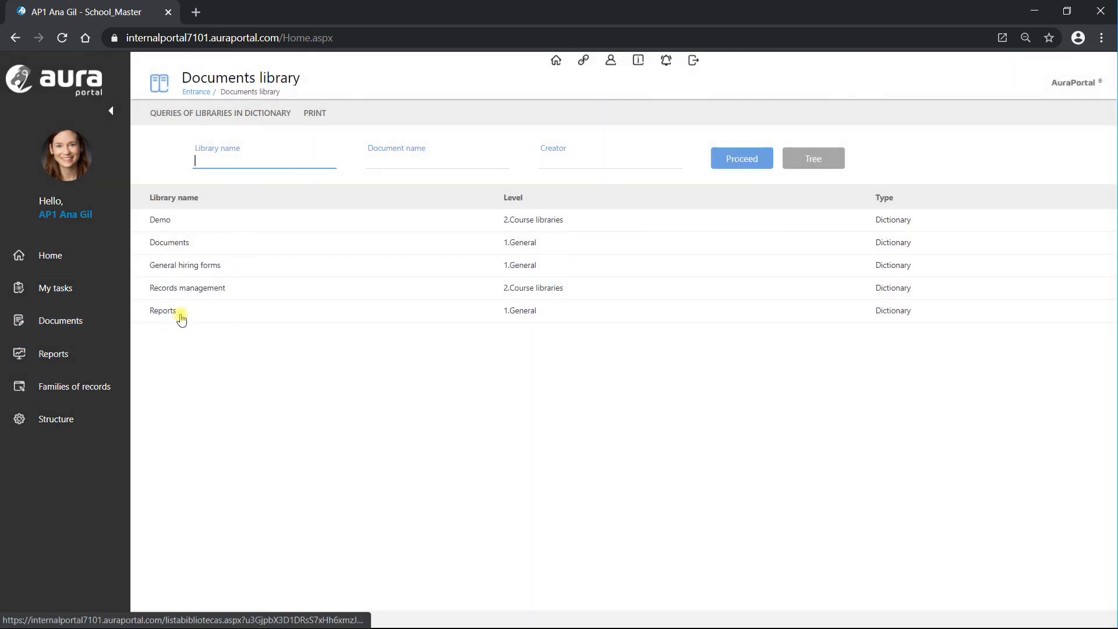
{"action": "left_click", "coordinate": [197, 314]}
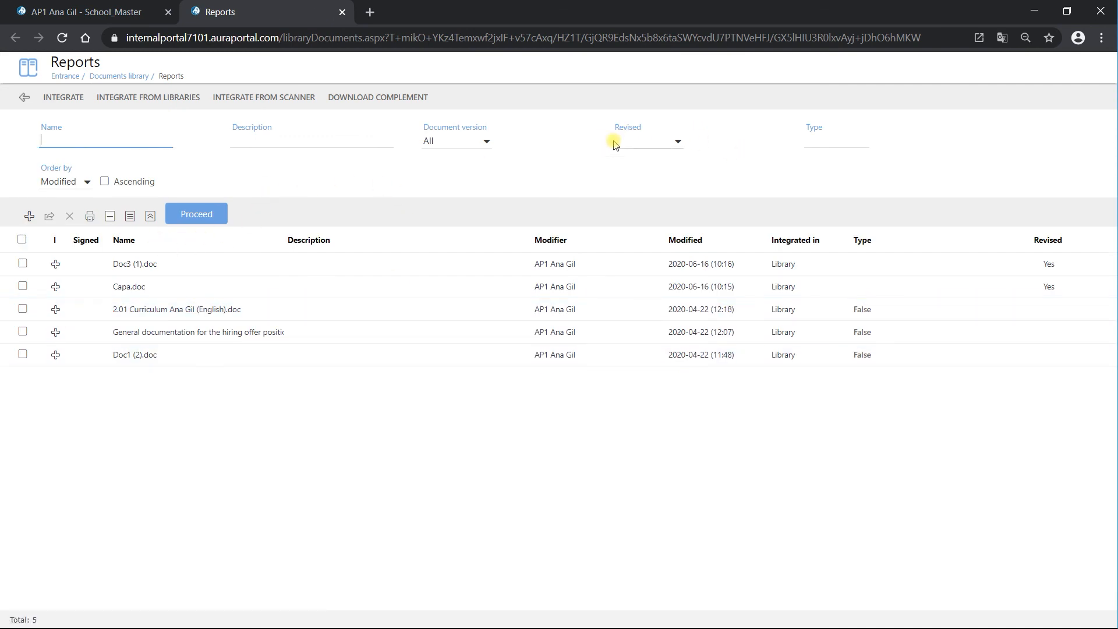
{"action": "left_click", "coordinate": [680, 143]}
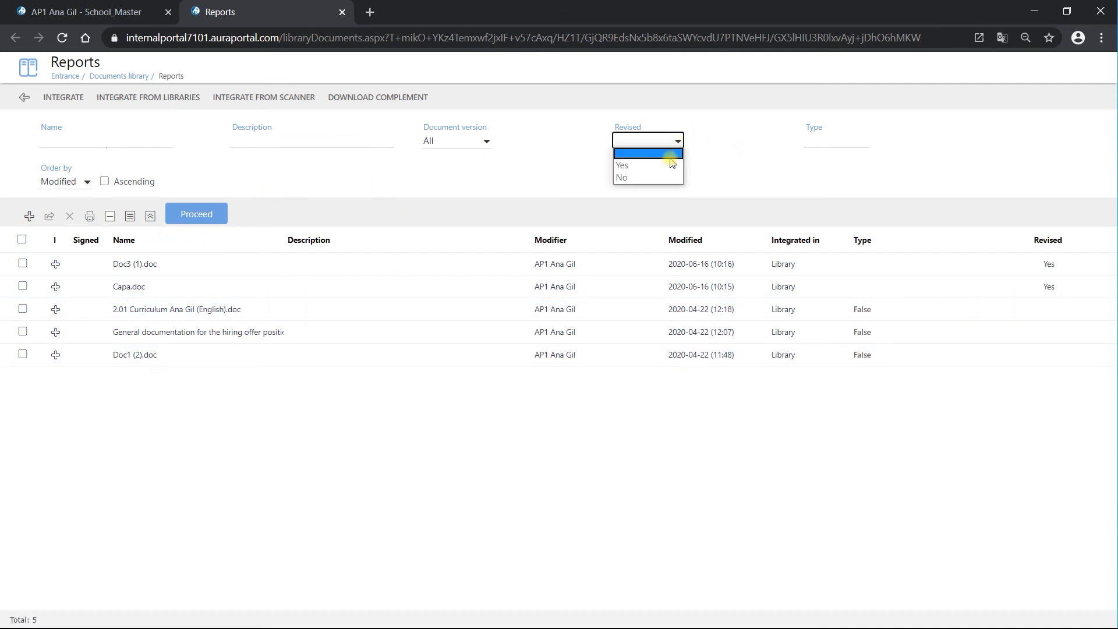
{"action": "left_click", "coordinate": [660, 164]}
{"action": "left_click", "coordinate": [197, 215]}
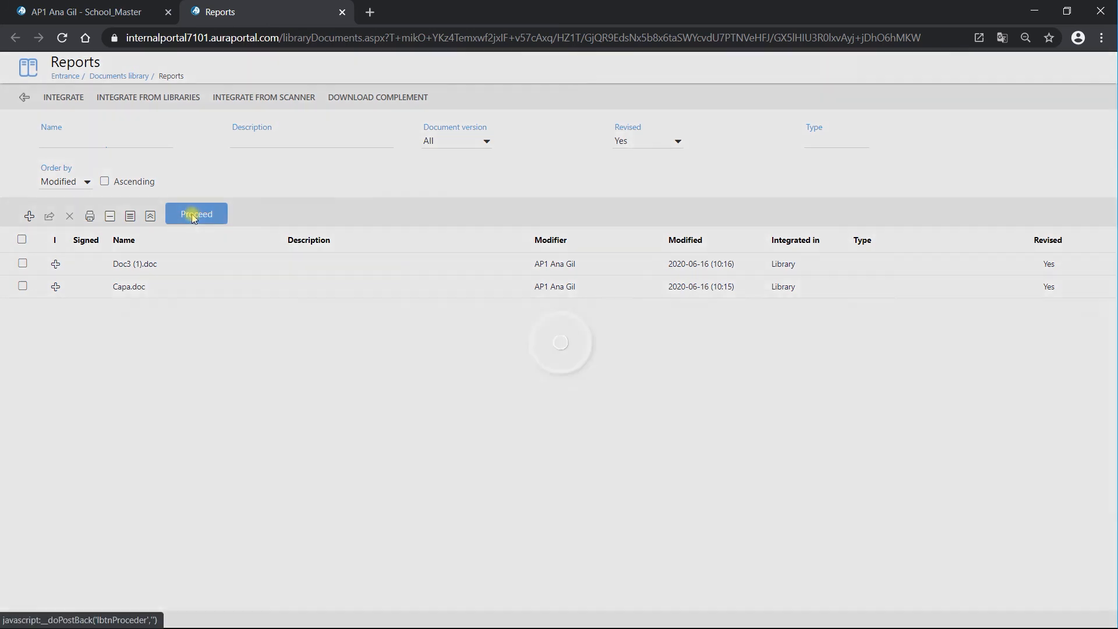
{"action": "left_click", "coordinate": [680, 144]}
{"action": "left_click", "coordinate": [648, 177]}
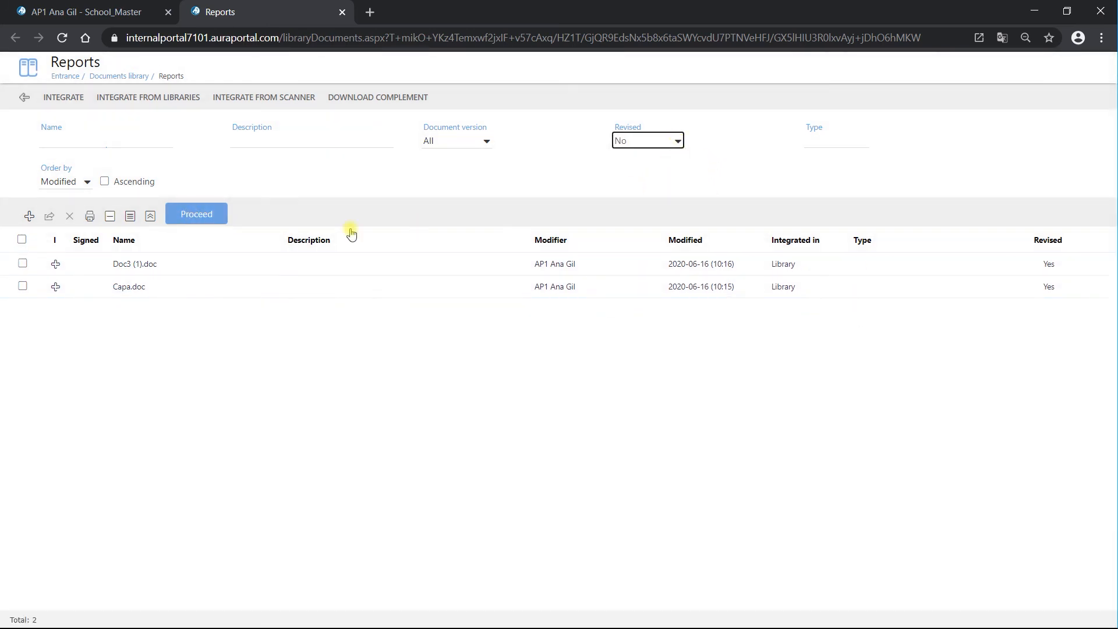
{"action": "left_click", "coordinate": [196, 214]}
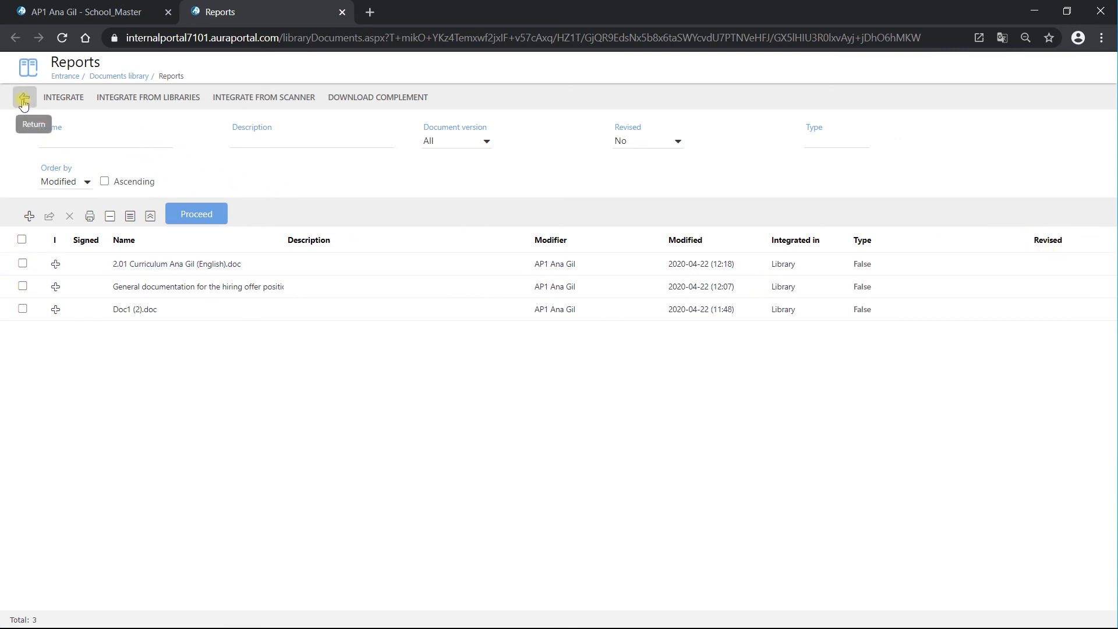
{"action": "left_click", "coordinate": [341, 12]}
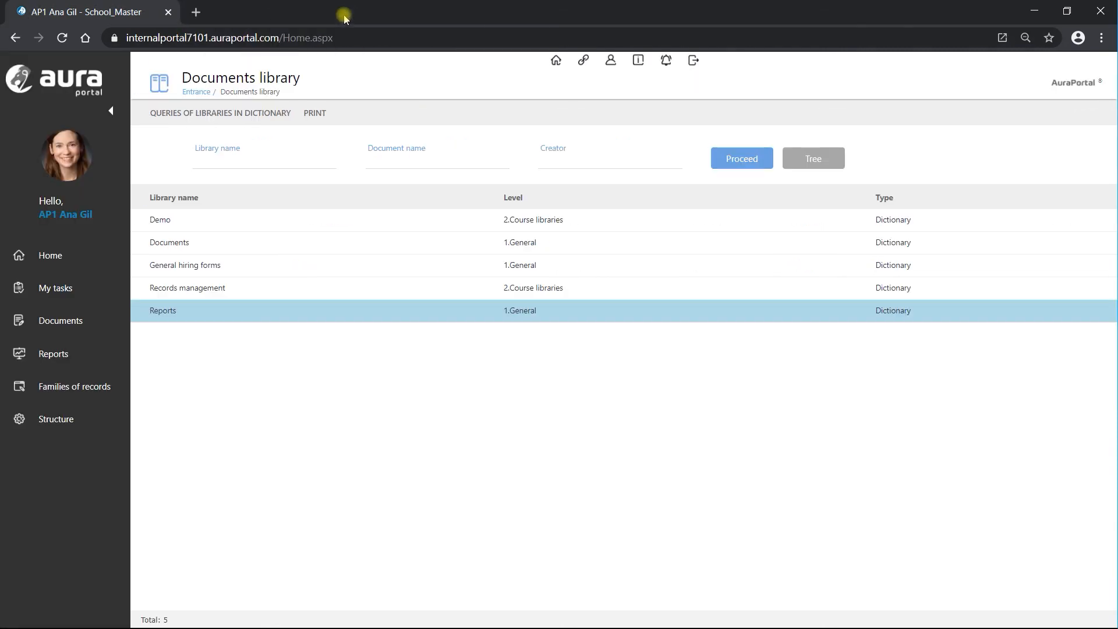
{"action": "left_click", "coordinate": [67, 290]}
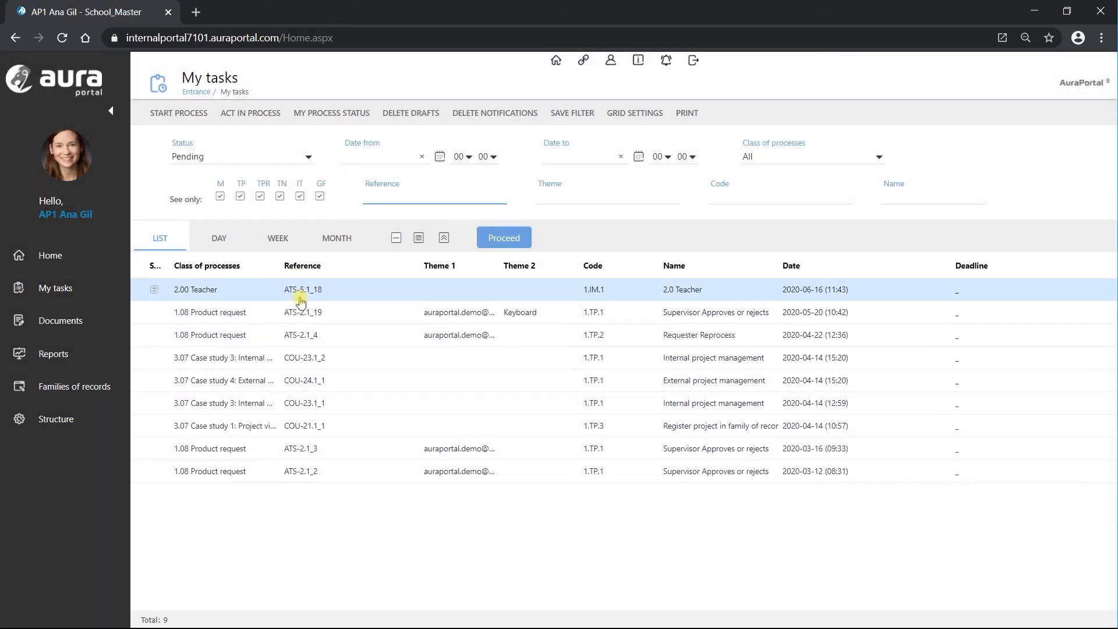
- Reopen the 2.00 Teacher task and test its Delete EM/IM, Scroll and Articles Family buttons
{"action": "left_click", "coordinate": [300, 292]}
{"action": "left_click", "coordinate": [704, 290]}
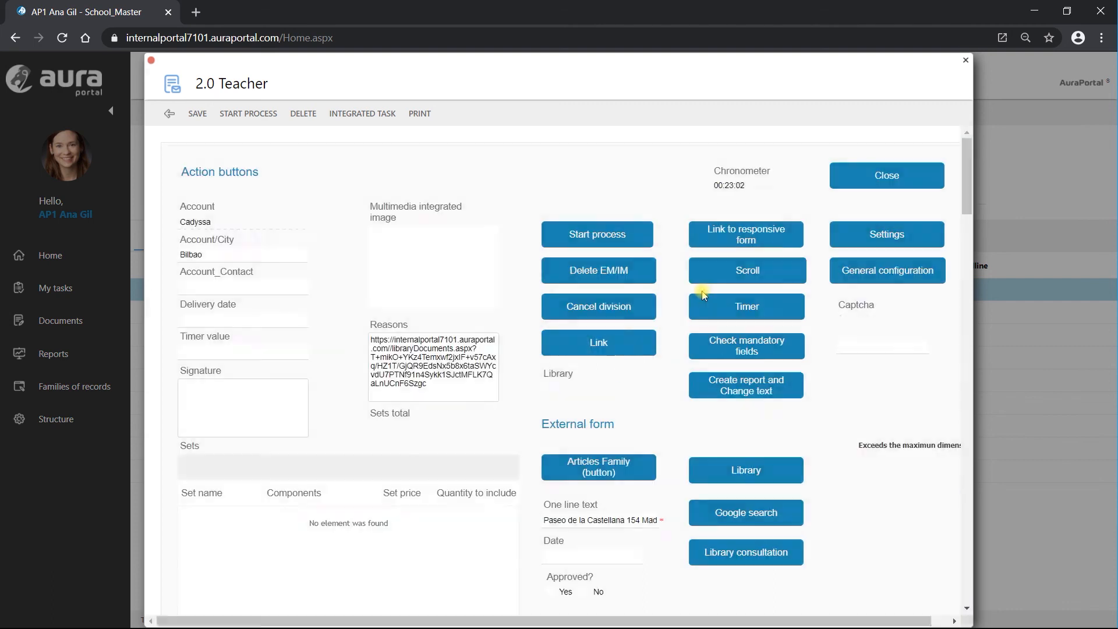
{"action": "left_click", "coordinate": [653, 269]}
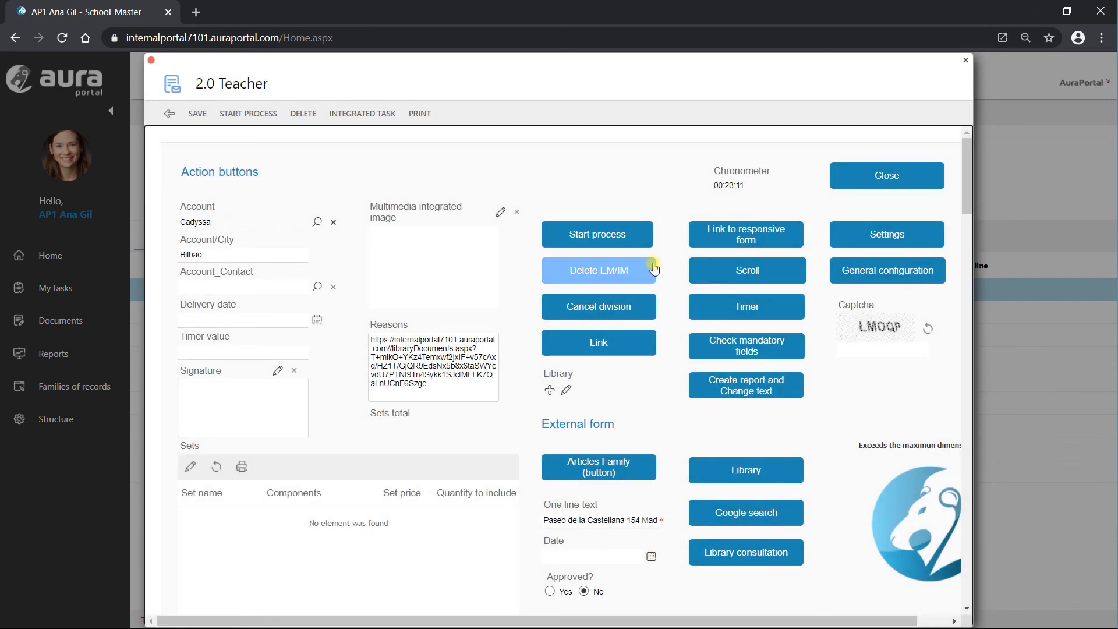
{"action": "left_click", "coordinate": [699, 266]}
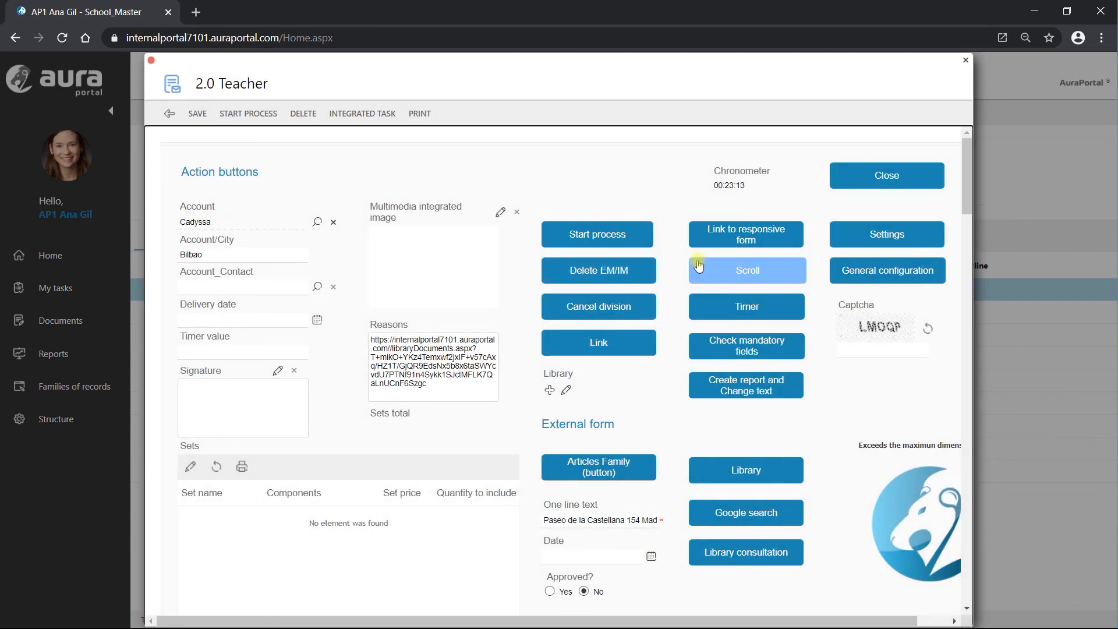
{"action": "left_click", "coordinate": [610, 481]}
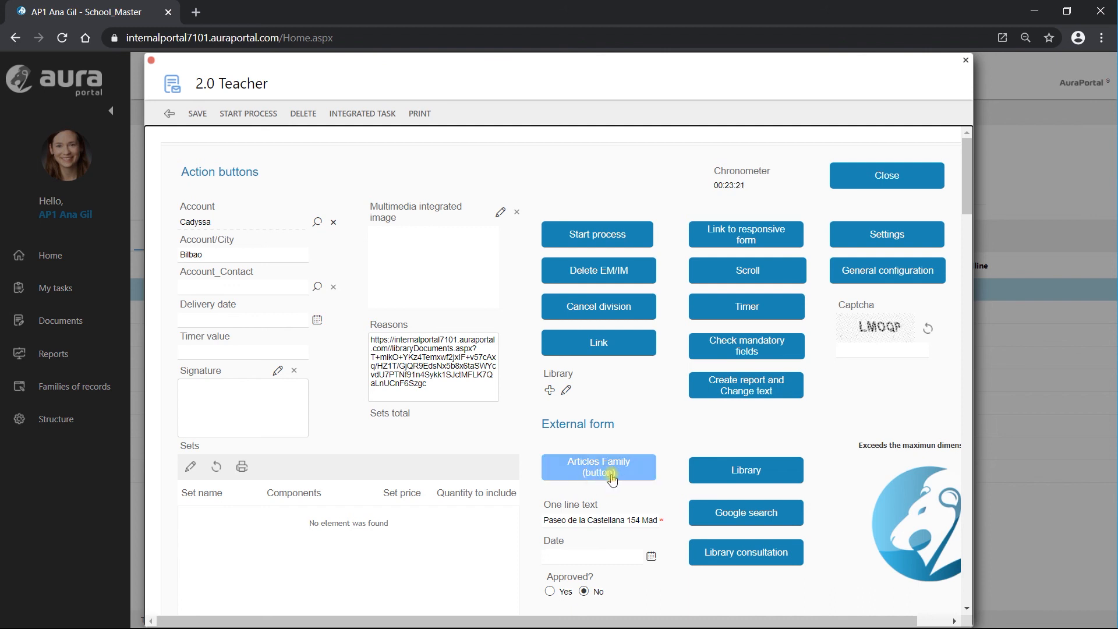